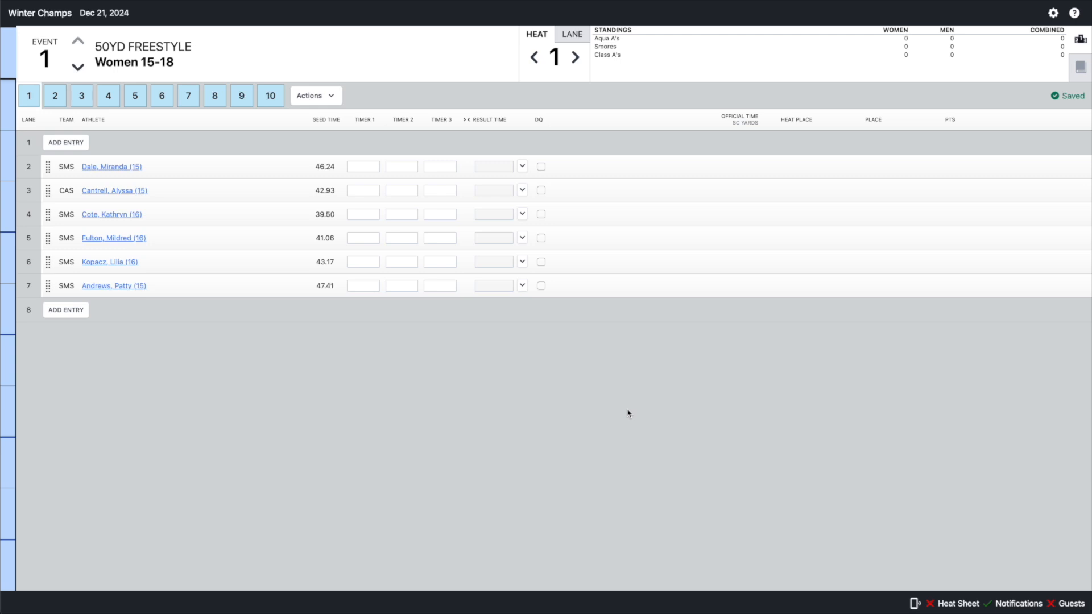
# Enable scoring by division in the meet's seeding and scoring settings.
pyautogui.click(1053, 13)
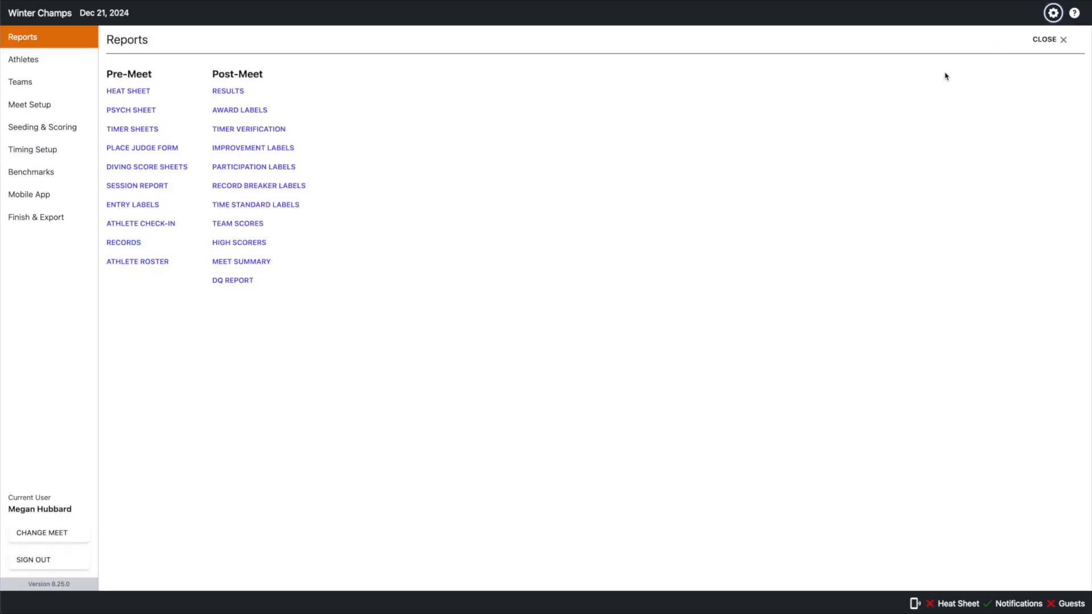
pyautogui.click(36, 133)
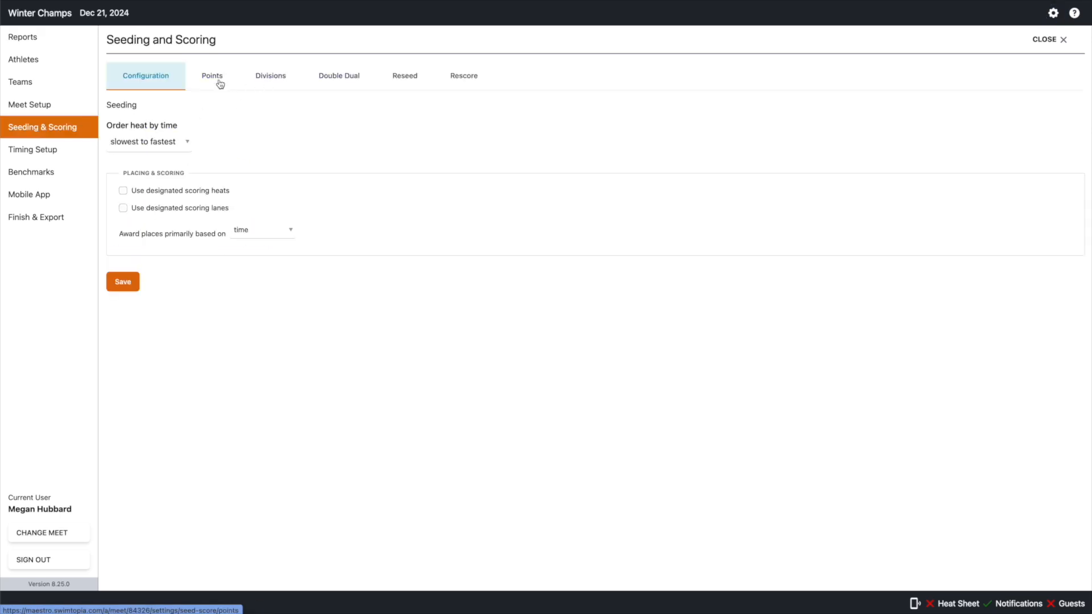
pyautogui.click(270, 83)
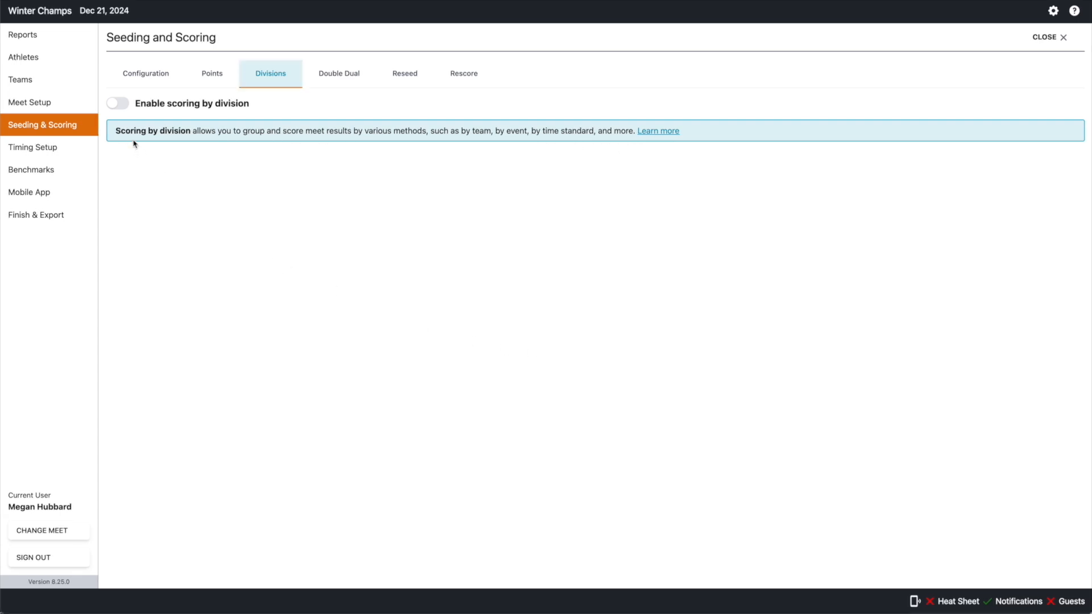
pyautogui.click(113, 104)
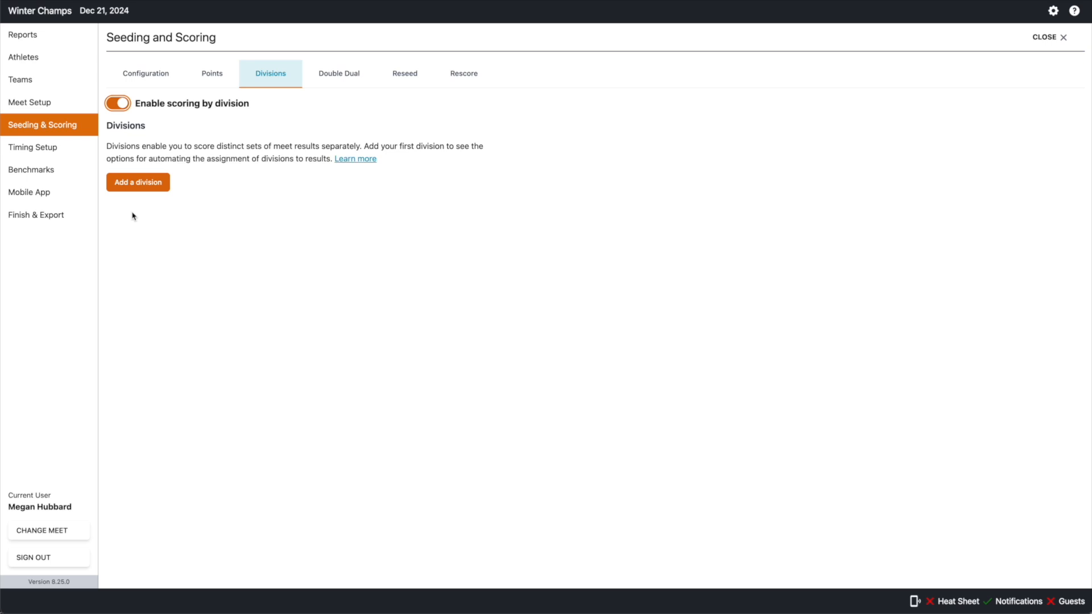
# Add a division with code GLD and name Gold, keeping the points defined by the meet.
pyautogui.click(139, 183)
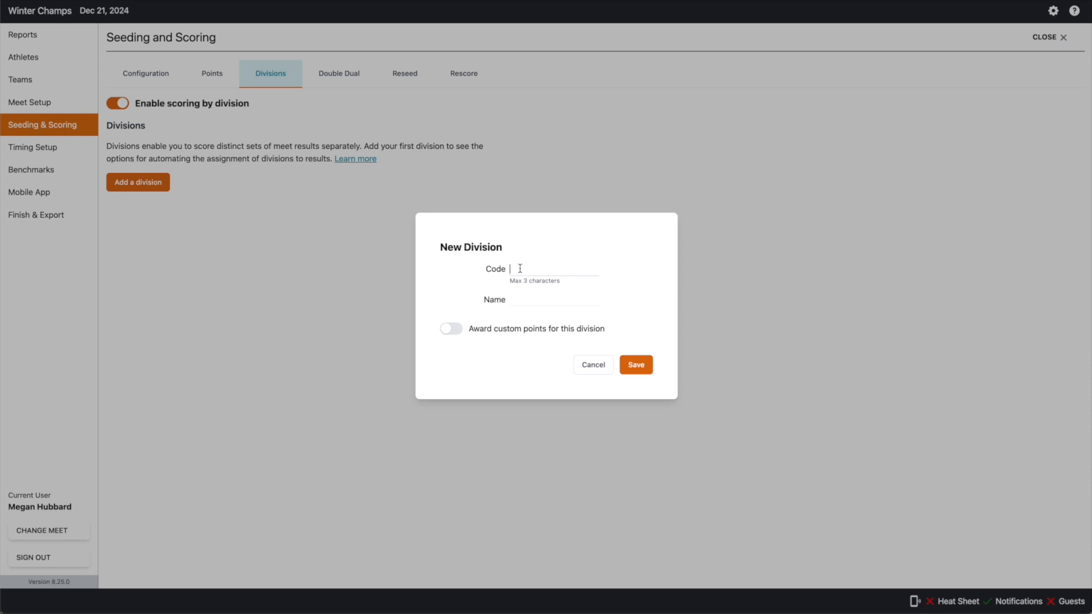
pyautogui.write('GLD')
pyautogui.click(526, 299)
pyautogui.write('Gold')
pyautogui.click(635, 364)
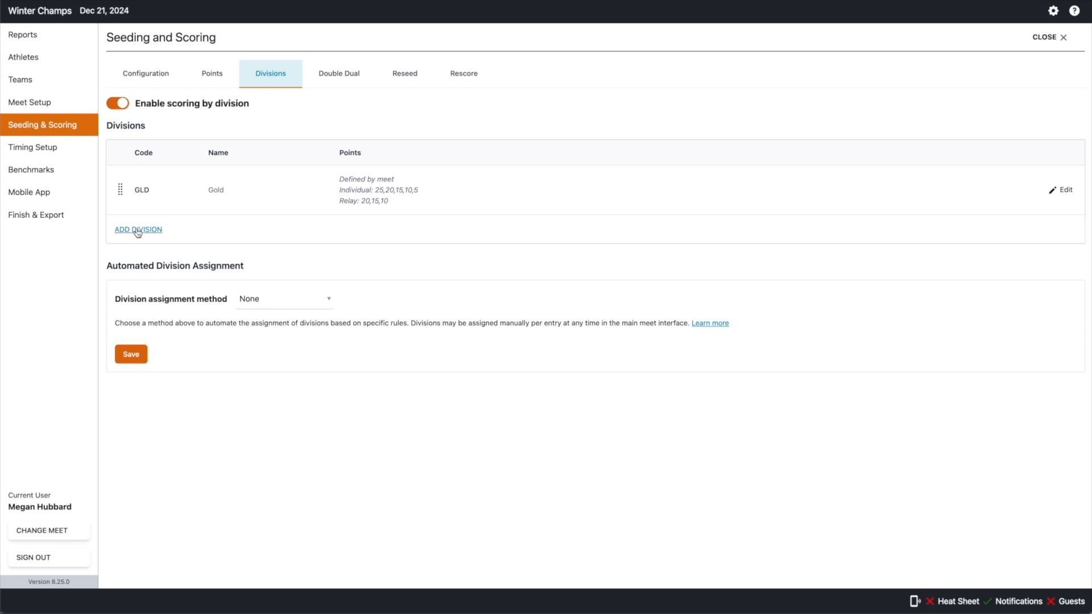
# Add a second division with code SLV and name Silver, using the meet's points.
pyautogui.click(137, 231)
pyautogui.write('SLV')
pyautogui.click(533, 298)
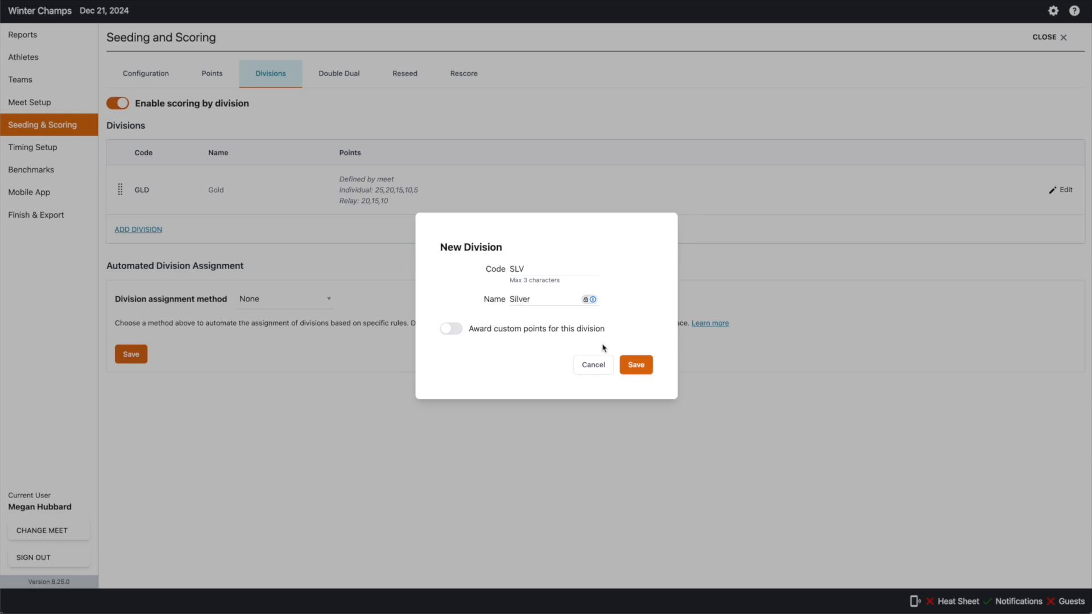
pyautogui.click(631, 368)
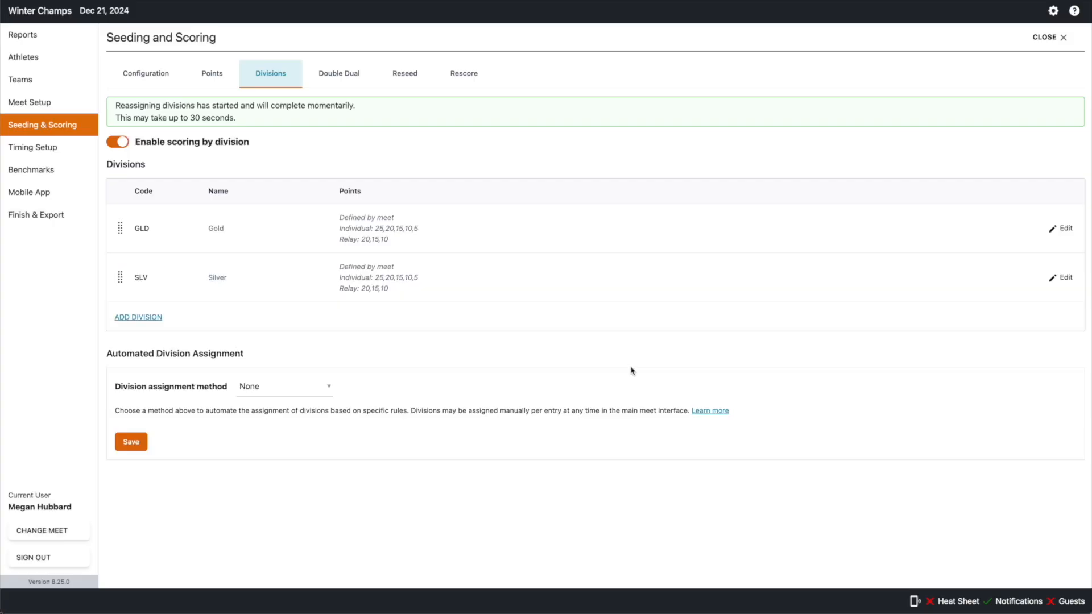
# Add a division with code BRZ and name Bronze, awarding custom points of 0 for individual and 0 for relay events.
pyautogui.click(125, 322)
pyautogui.write('BRZ')
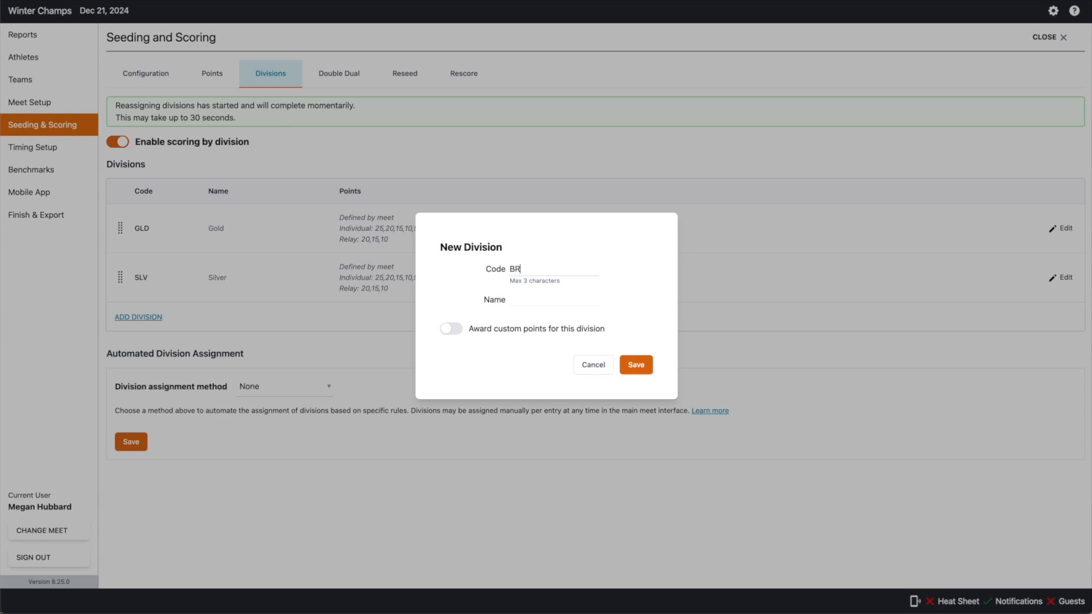
pyautogui.click(513, 299)
pyautogui.write('Bronze')
pyautogui.click(450, 329)
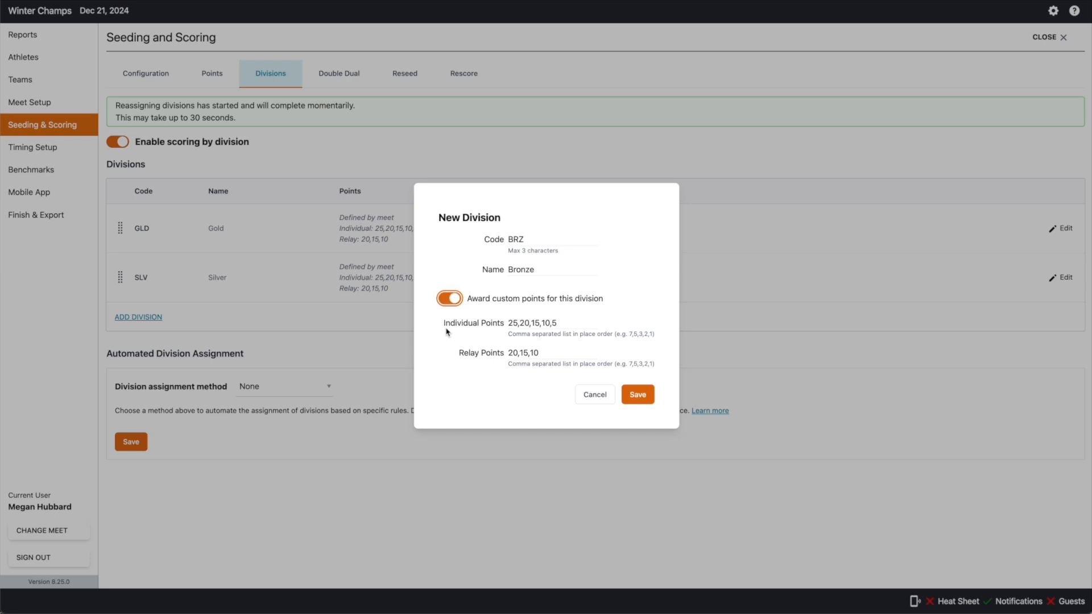
pyautogui.moveTo(556, 323); pyautogui.dragTo(508, 325)
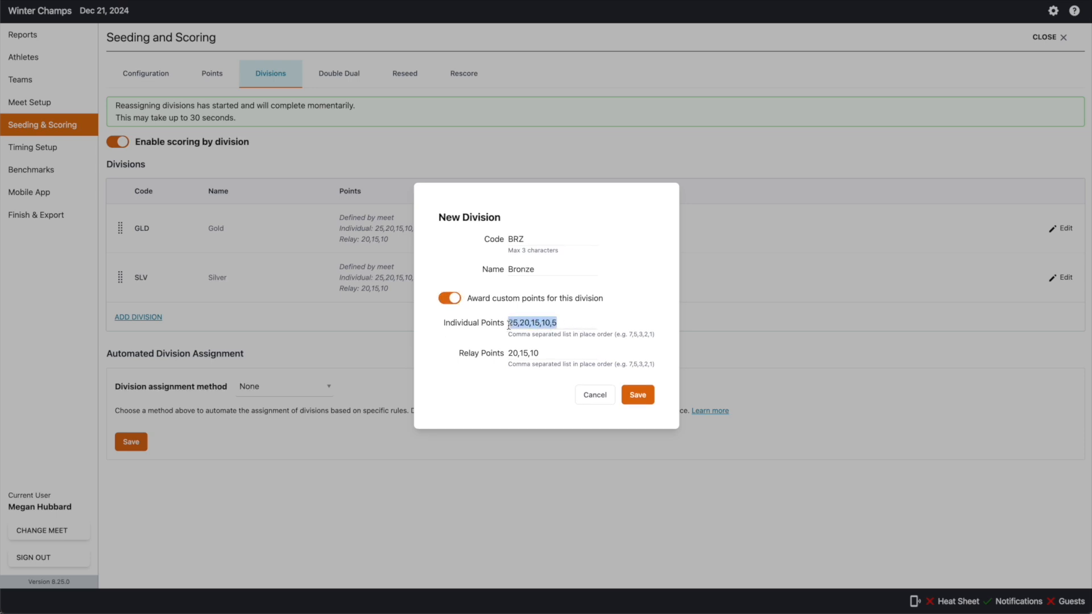
pyautogui.write('0')
pyautogui.moveTo(558, 353); pyautogui.dragTo(499, 353)
pyautogui.write('0')
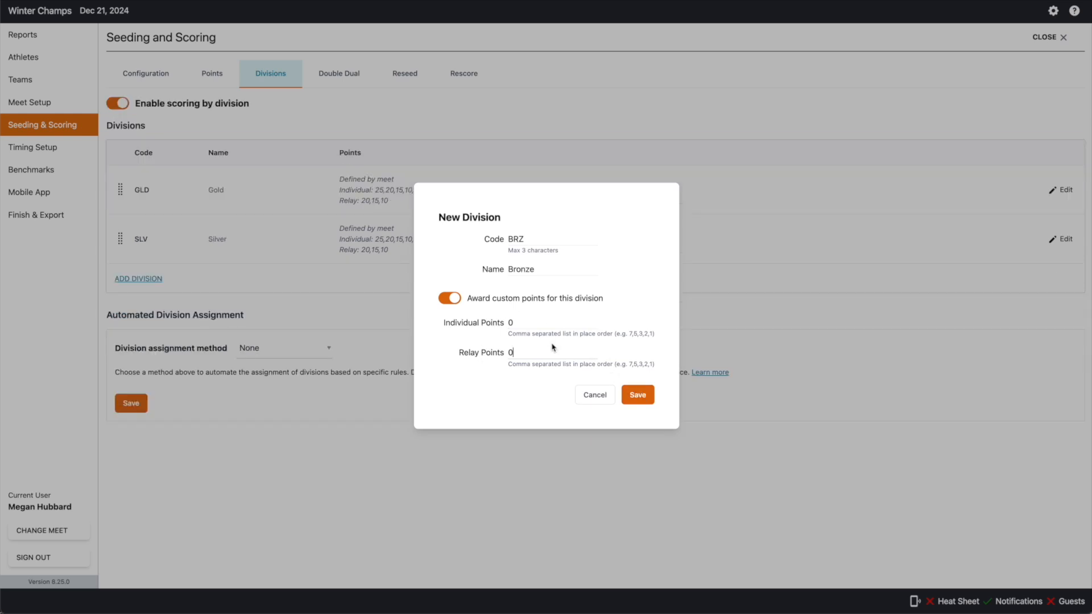
pyautogui.click(637, 395)
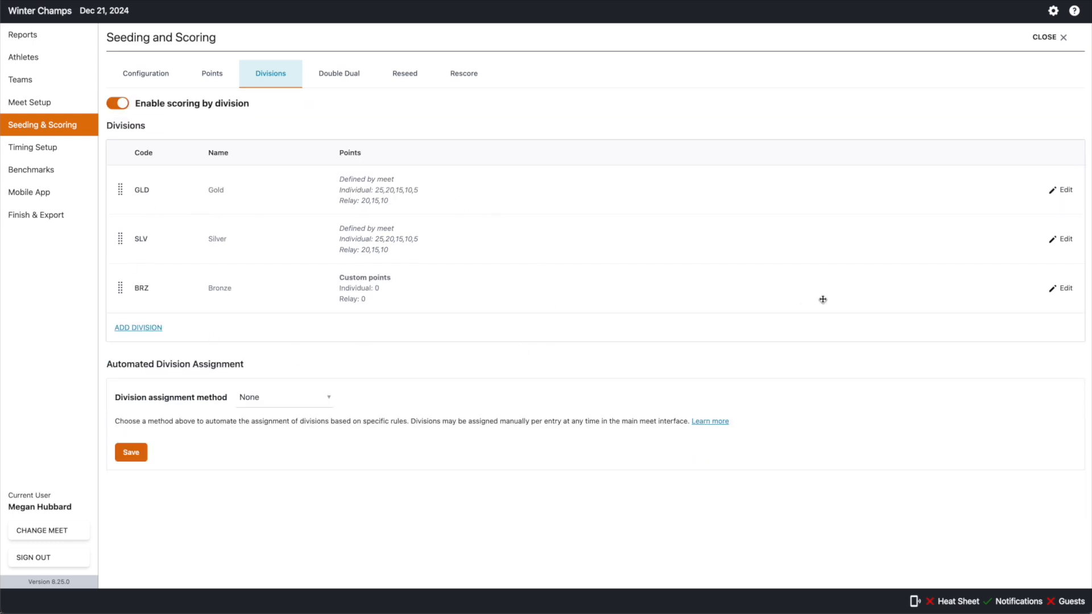
# Review the Bronze division's edit options without changing them, and check the meet's individual and relay points settings.
pyautogui.click(1067, 290)
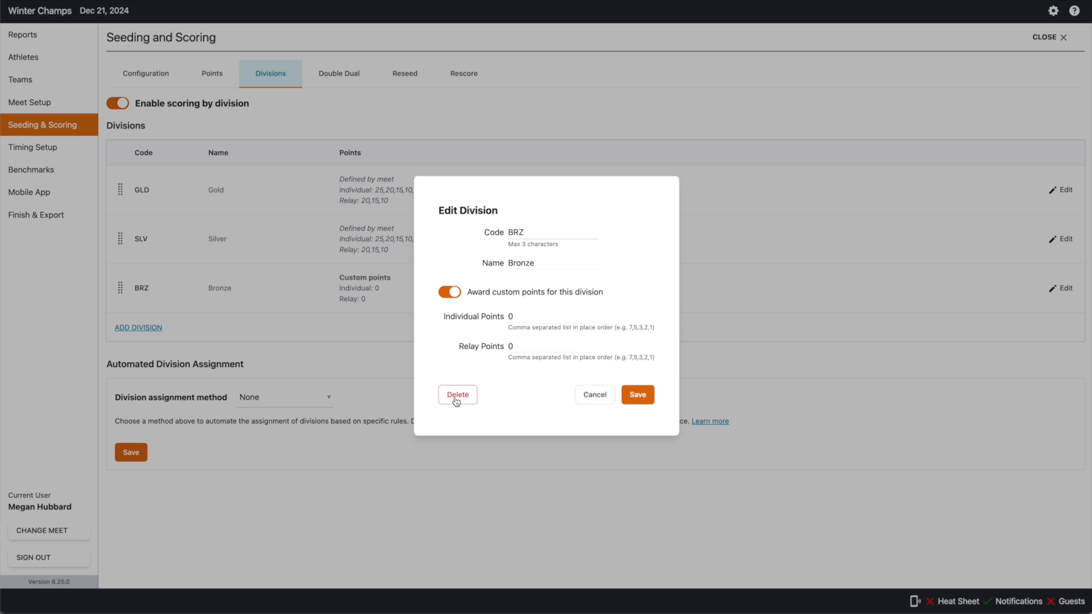
pyautogui.click(595, 395)
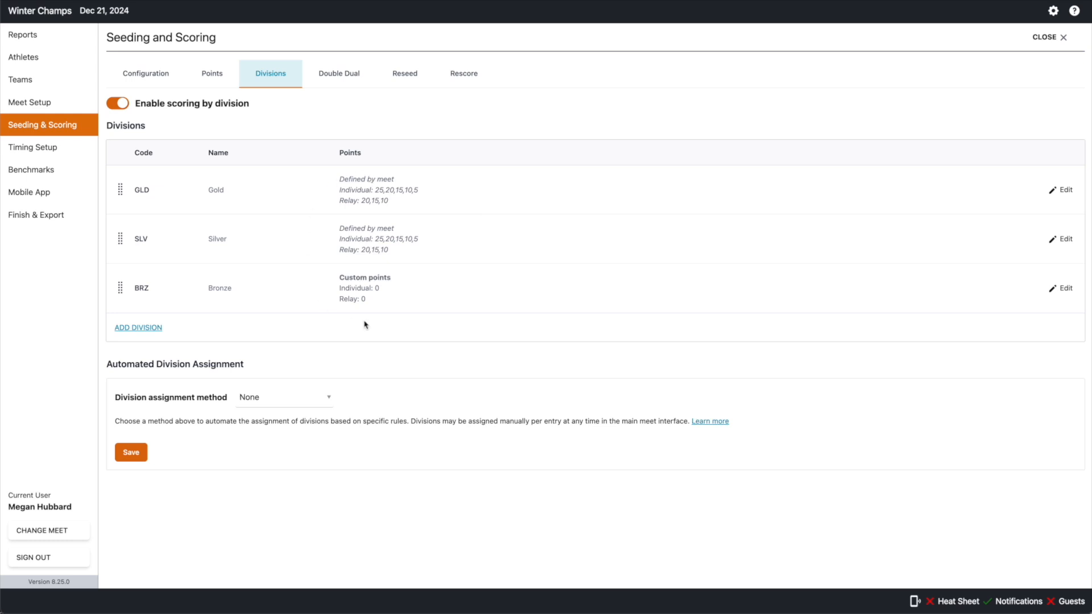
pyautogui.click(214, 77)
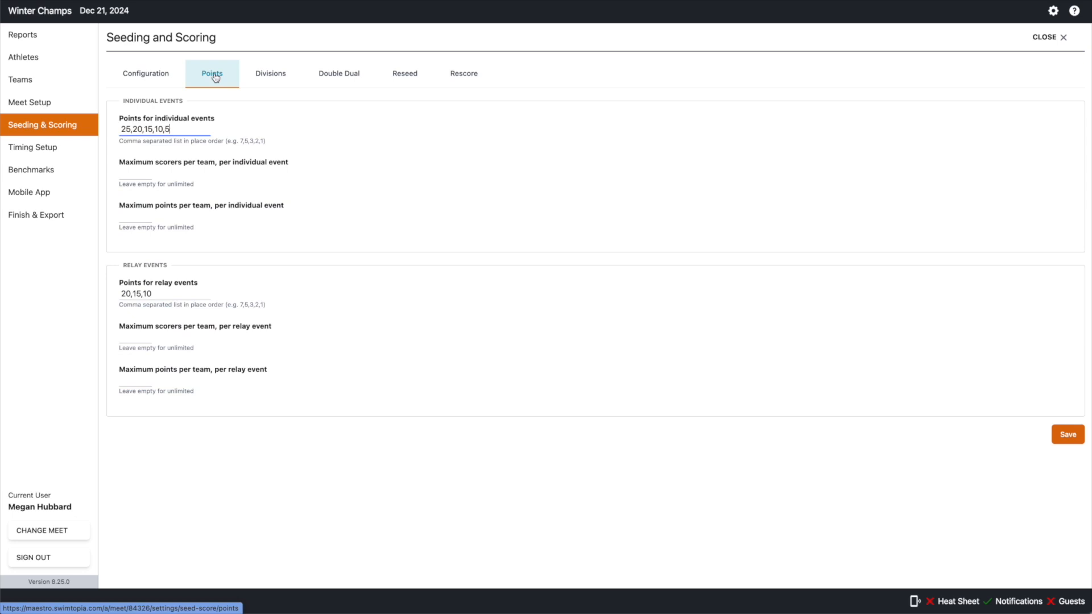
pyautogui.click(274, 75)
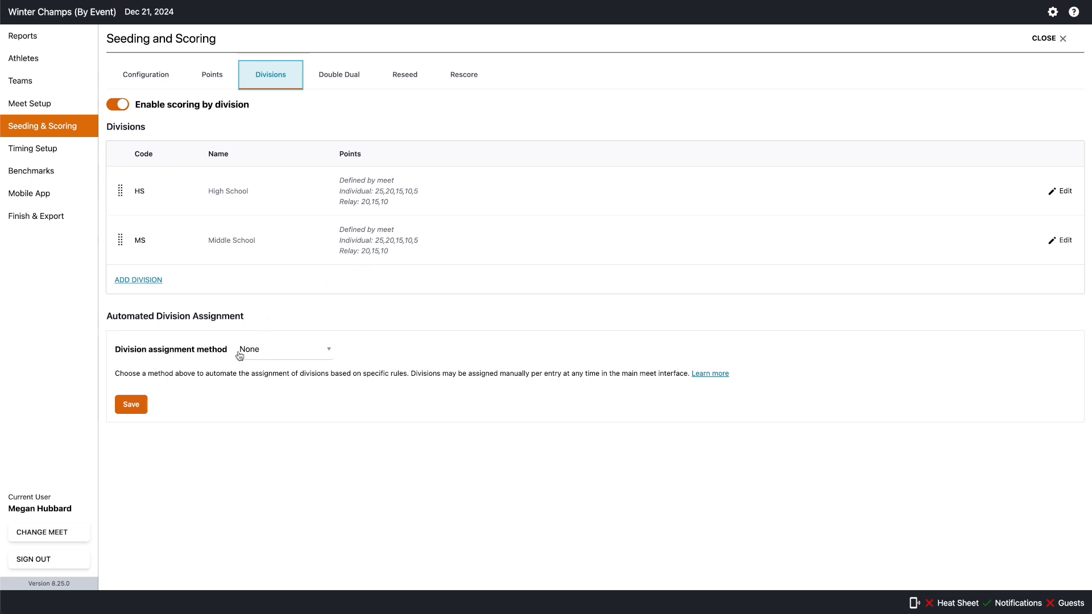
# Assign divisions by team, with Aqua A's and Class A's in HS and Smores in MS, and save the assignment.
pyautogui.click(272, 353)
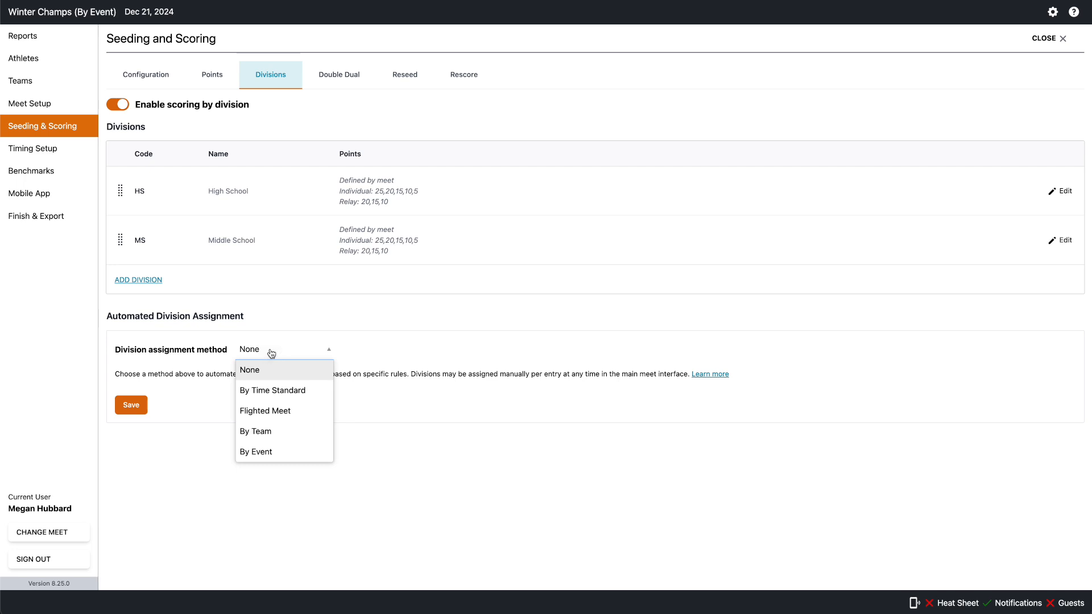
pyautogui.click(270, 433)
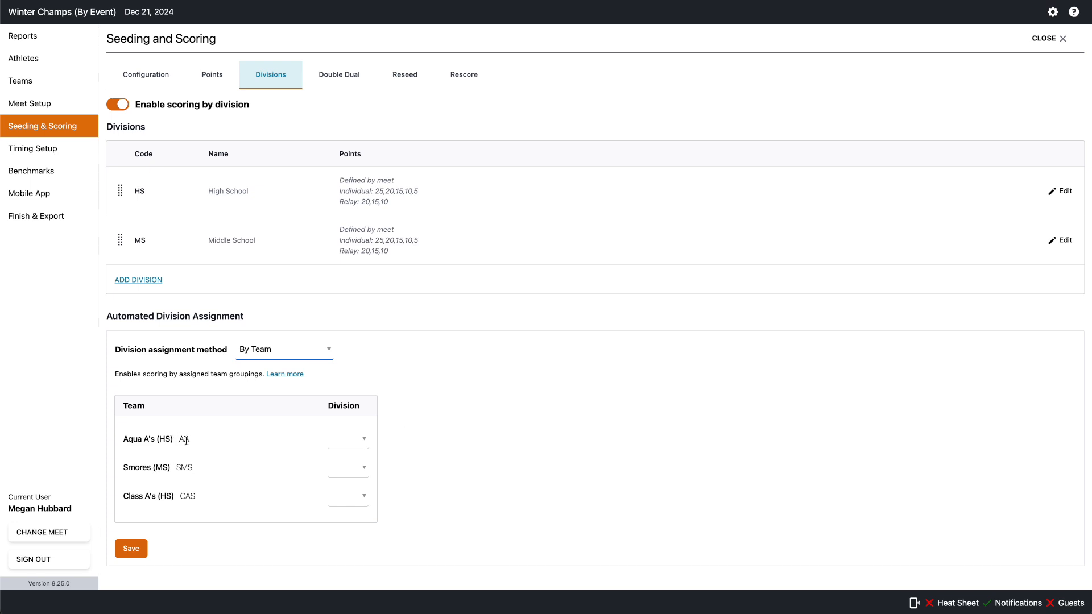
pyautogui.click(348, 439)
pyautogui.click(337, 455)
pyautogui.click(341, 492)
pyautogui.click(342, 516)
pyautogui.click(351, 467)
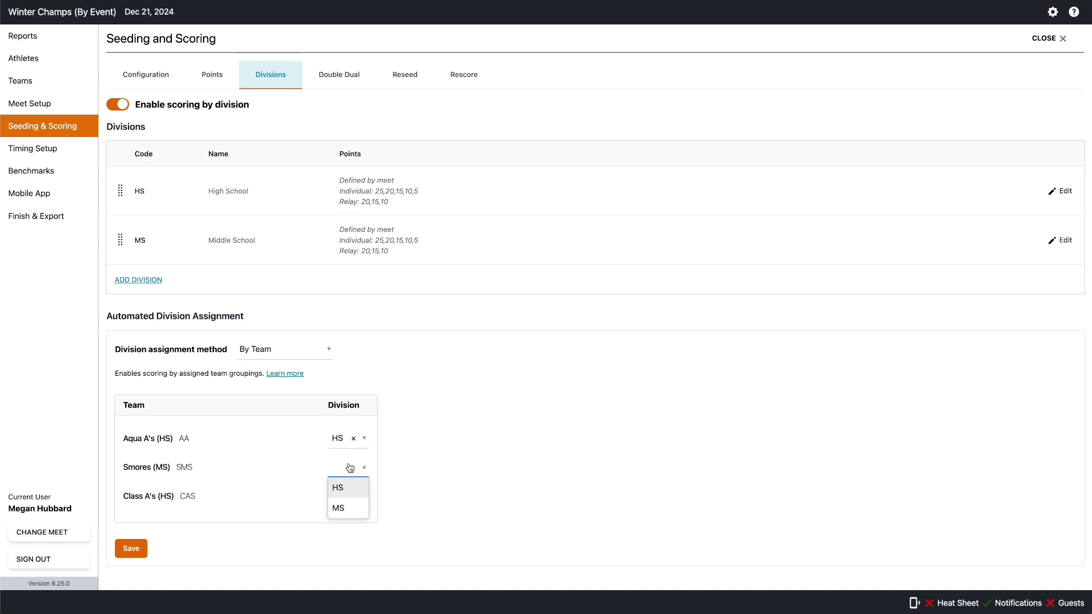
pyautogui.click(339, 509)
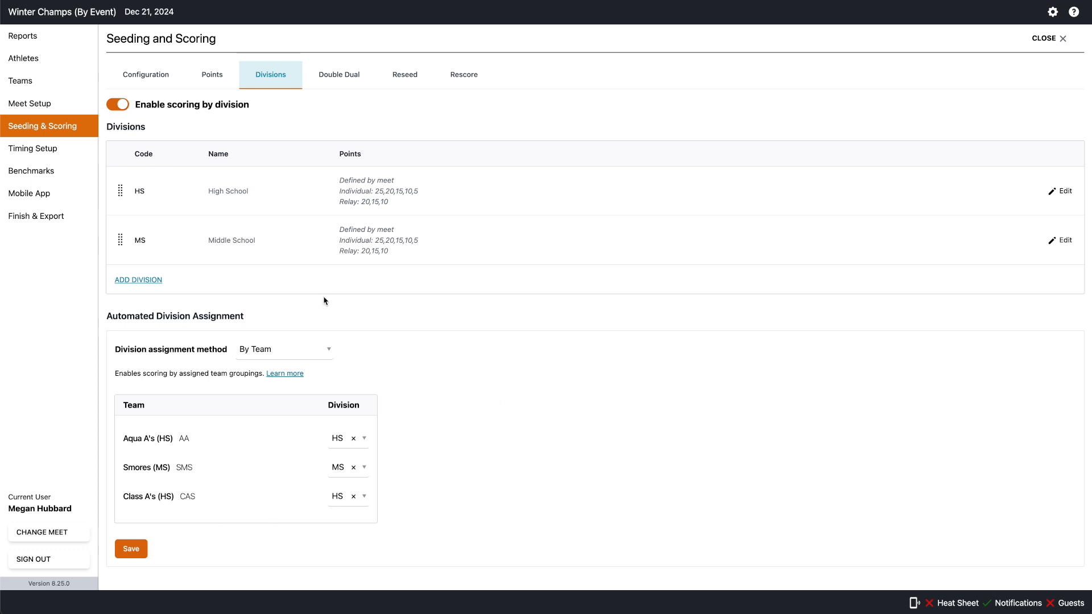
pyautogui.click(126, 551)
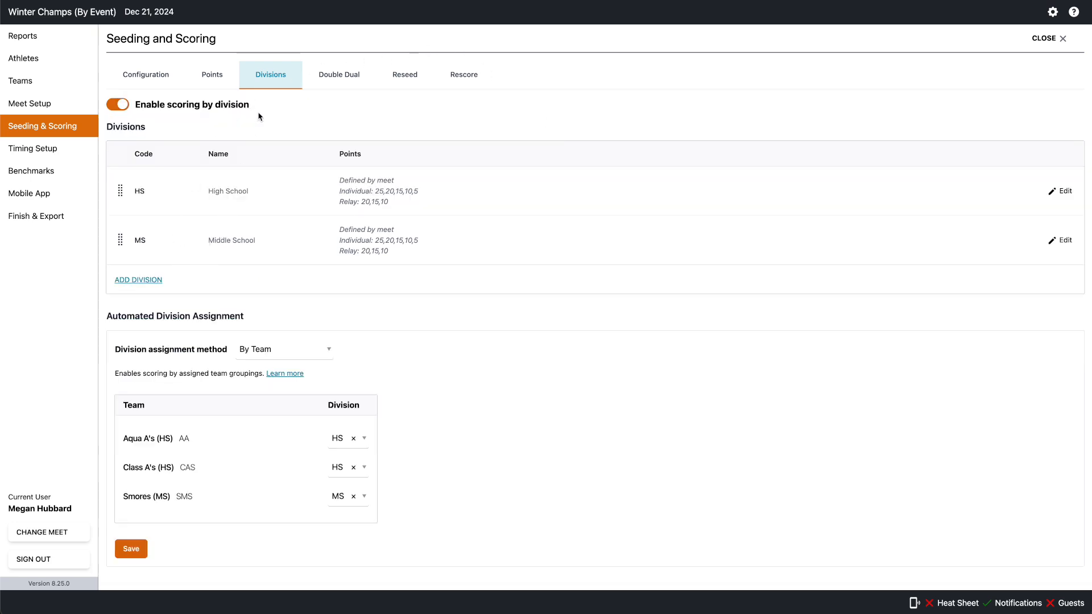
# In heat 4 of event 1, change the division of the lane 4 entry to HS.
pyautogui.click(1048, 42)
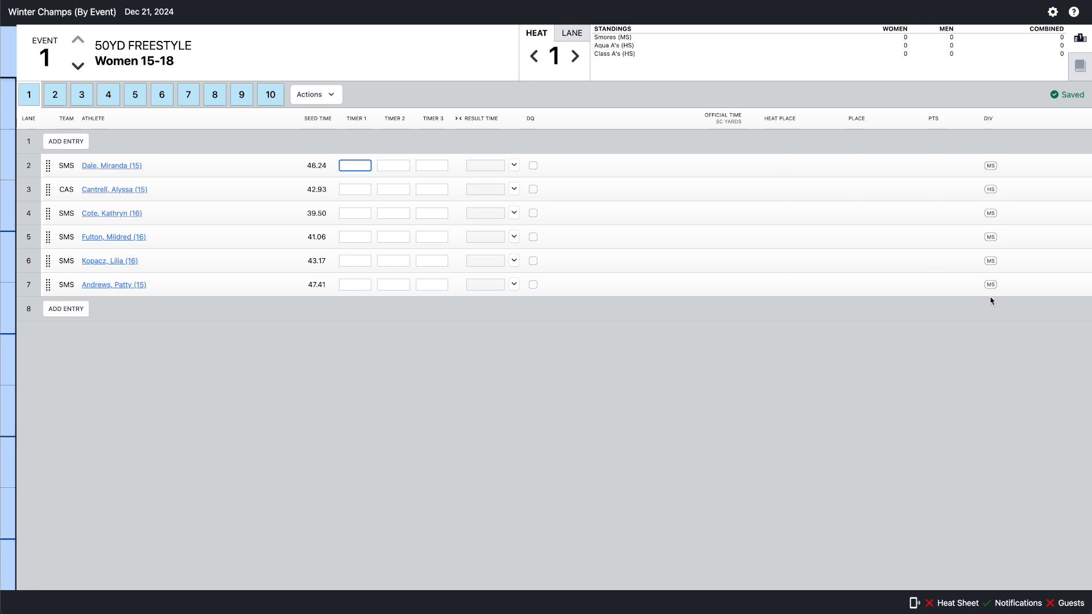
pyautogui.click(131, 94)
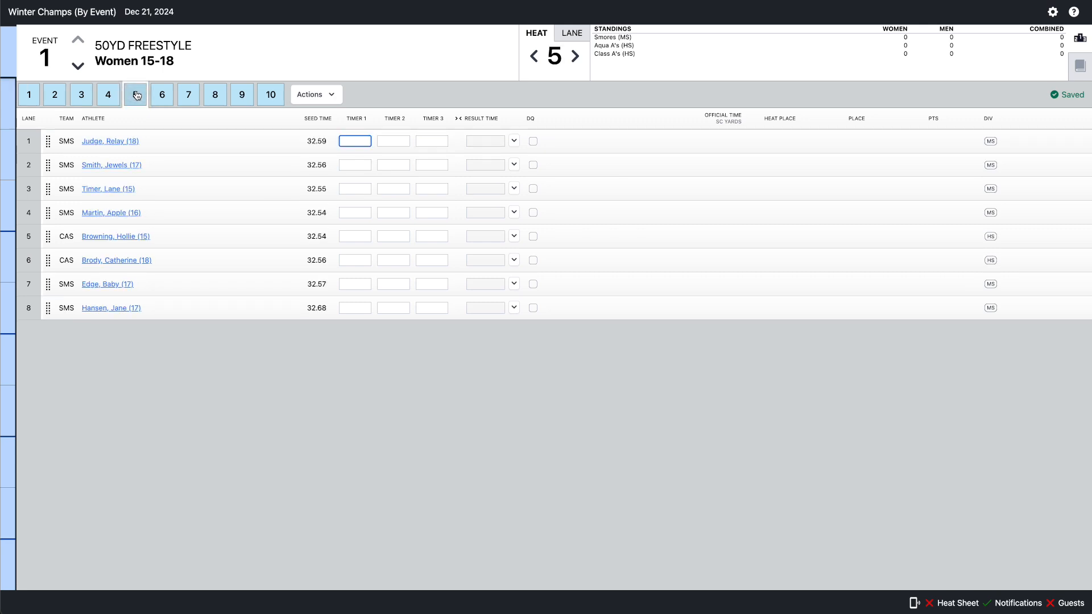
pyautogui.click(110, 95)
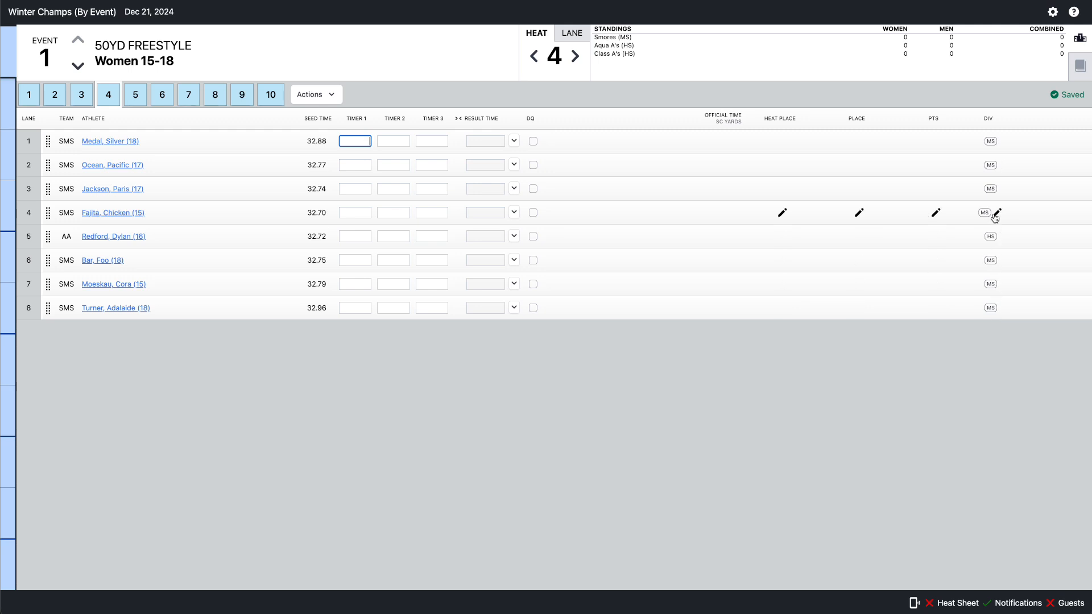
pyautogui.click(998, 216)
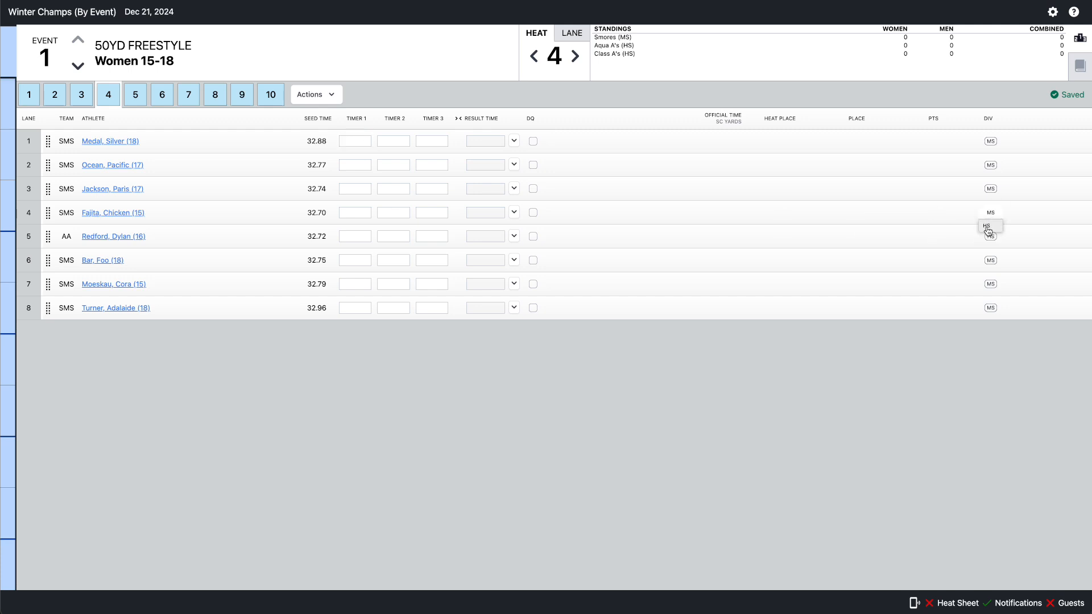
pyautogui.click(987, 228)
# View the pre-meet heat sheet report to check the divisions beside the entries, and close it.
pyautogui.click(1053, 11)
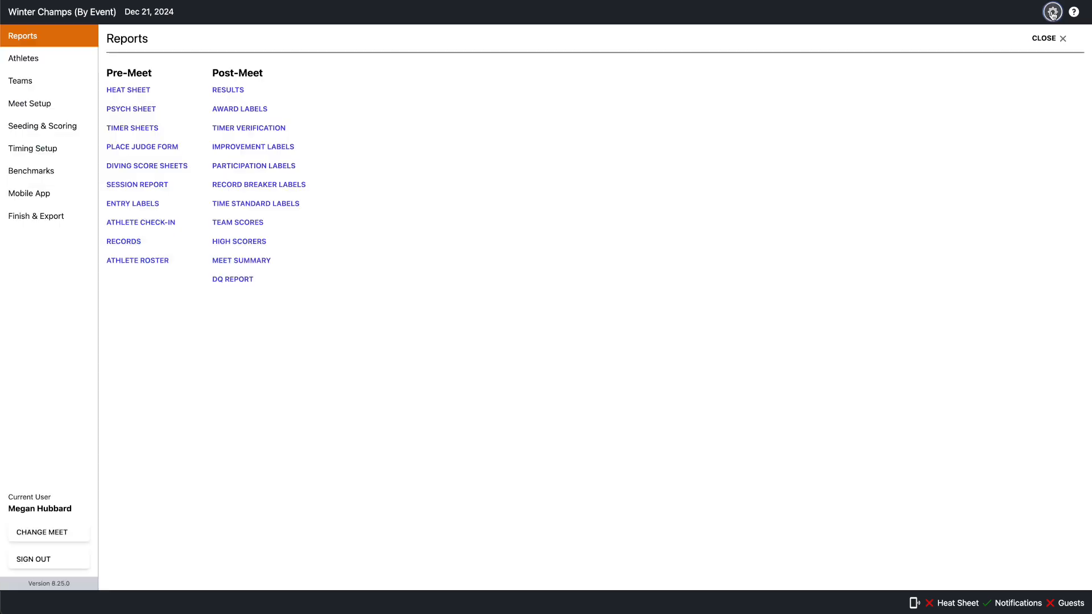
pyautogui.click(124, 91)
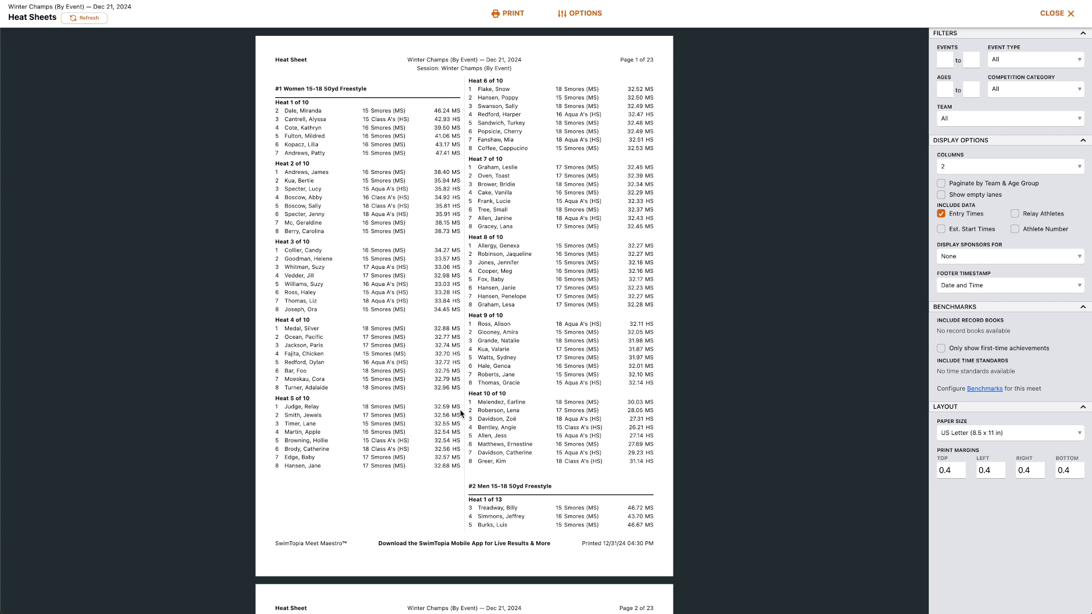
pyautogui.click(1047, 17)
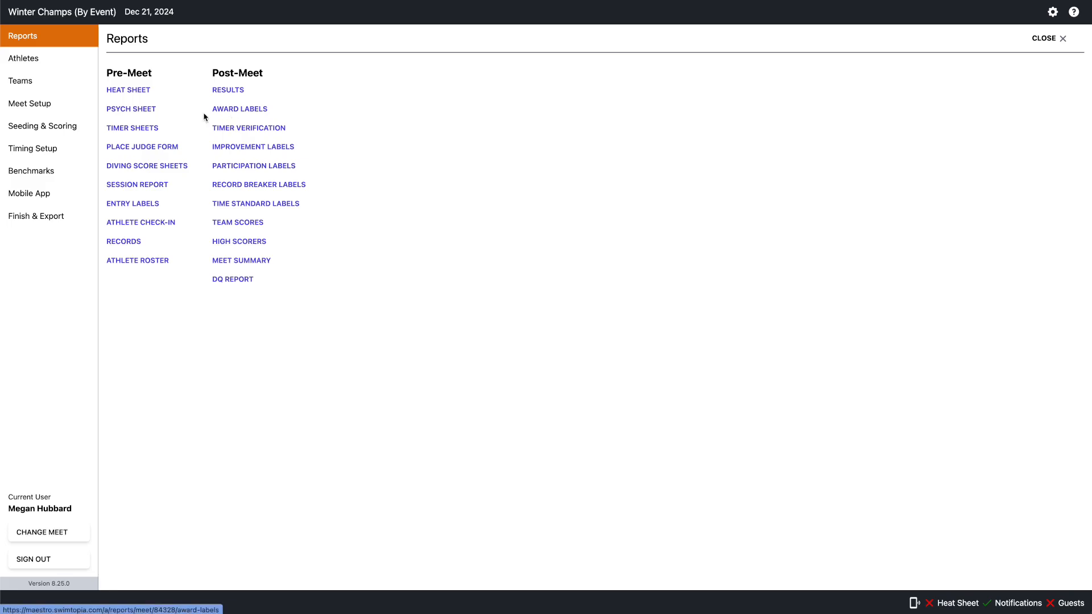
# View the psych sheet filtered by the High School division and by the Middle School division, and close it.
pyautogui.click(138, 109)
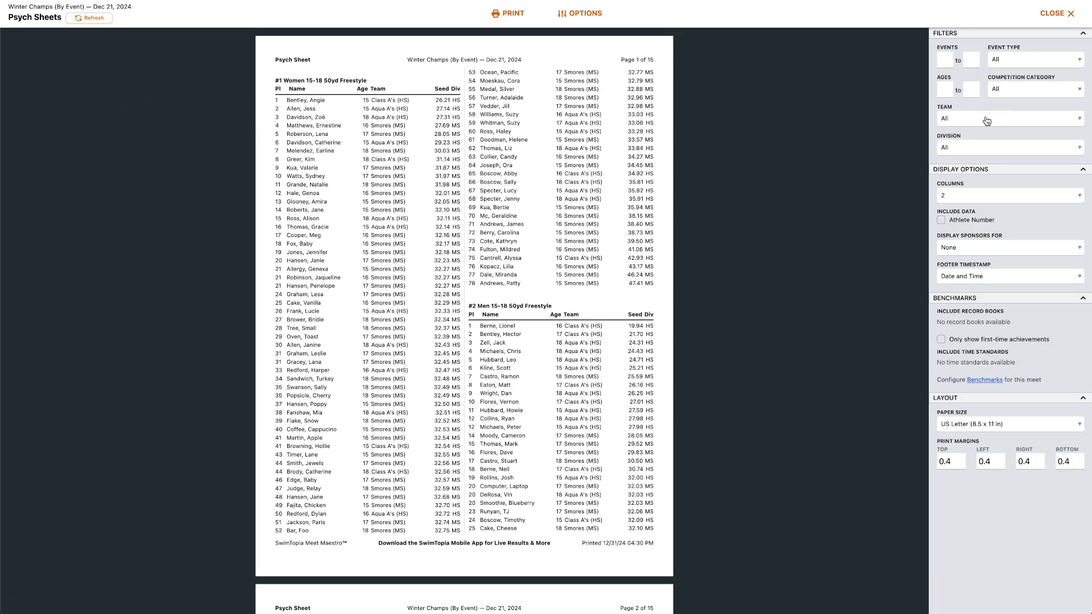
pyautogui.click(960, 148)
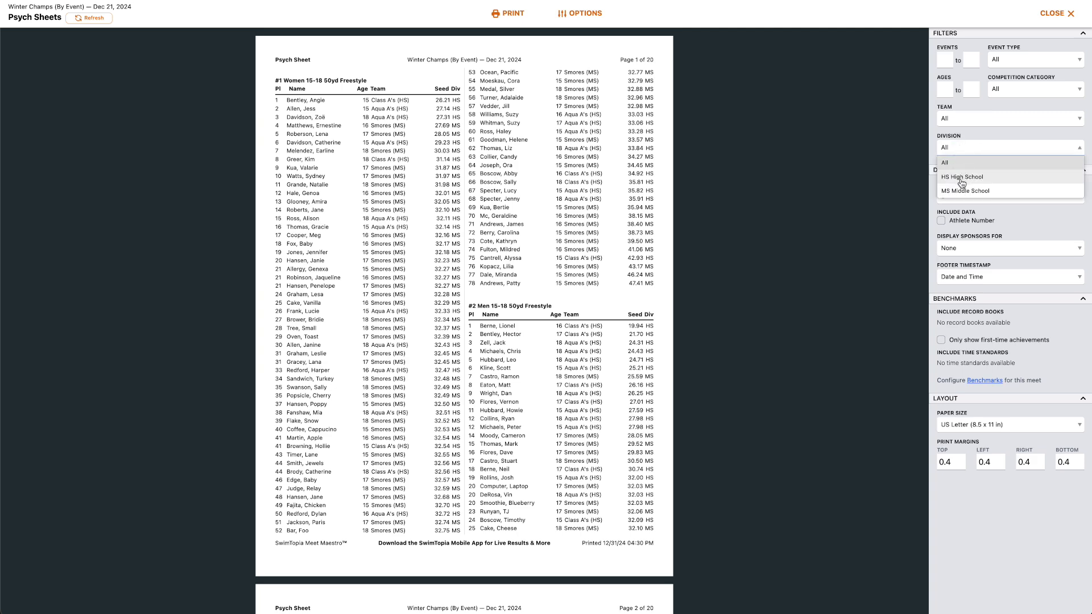
pyautogui.click(960, 177)
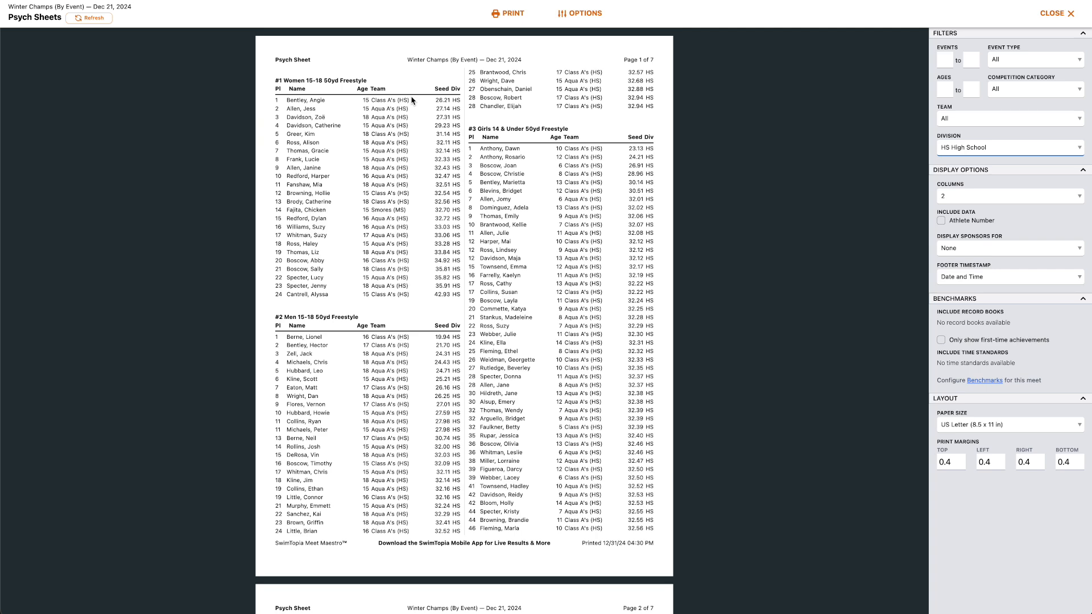
pyautogui.click(985, 149)
pyautogui.click(973, 194)
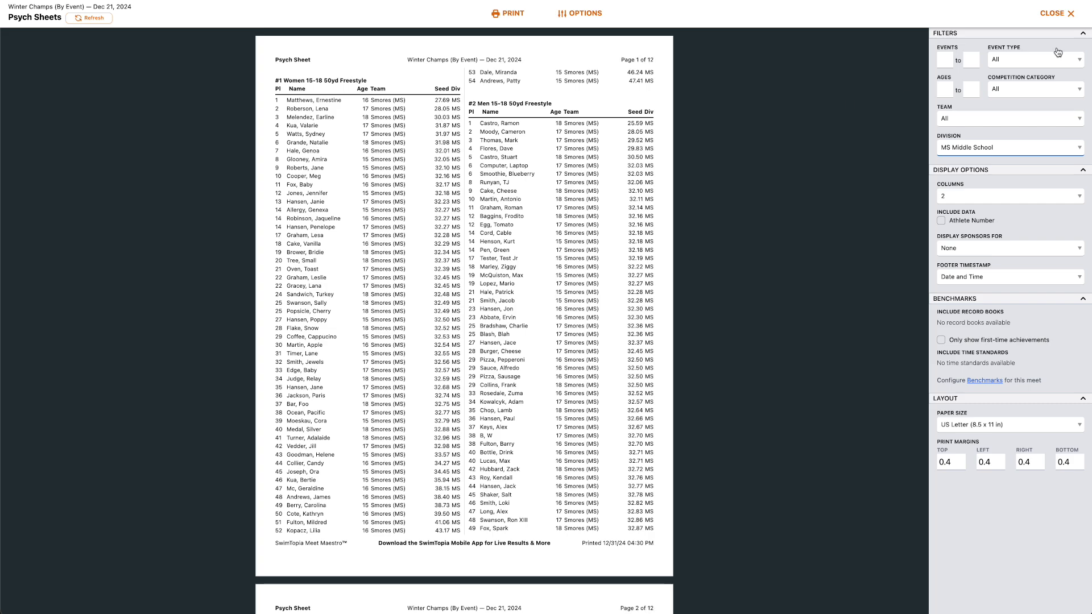
pyautogui.click(1056, 16)
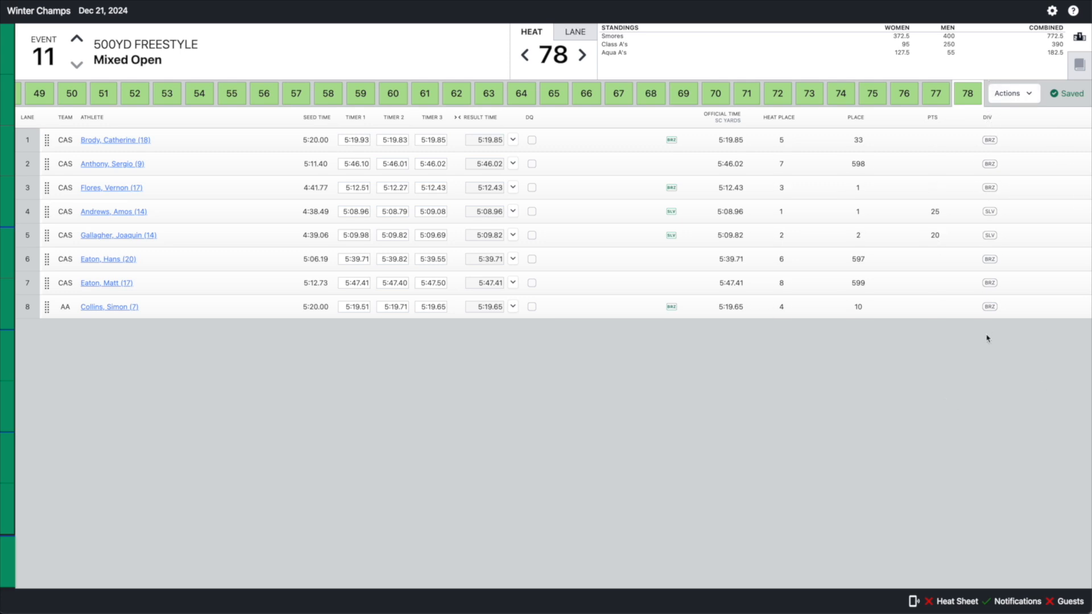
# View the post-meet results report filtered by the Gold, Silver and Bronze divisions in turn, and close it.
pyautogui.click(1052, 11)
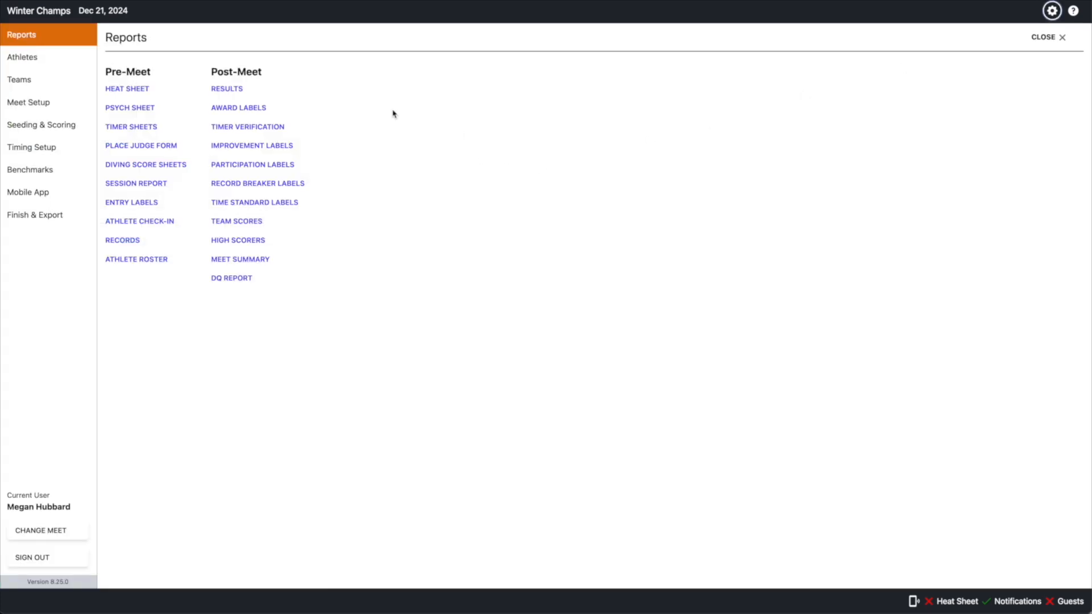
pyautogui.click(222, 90)
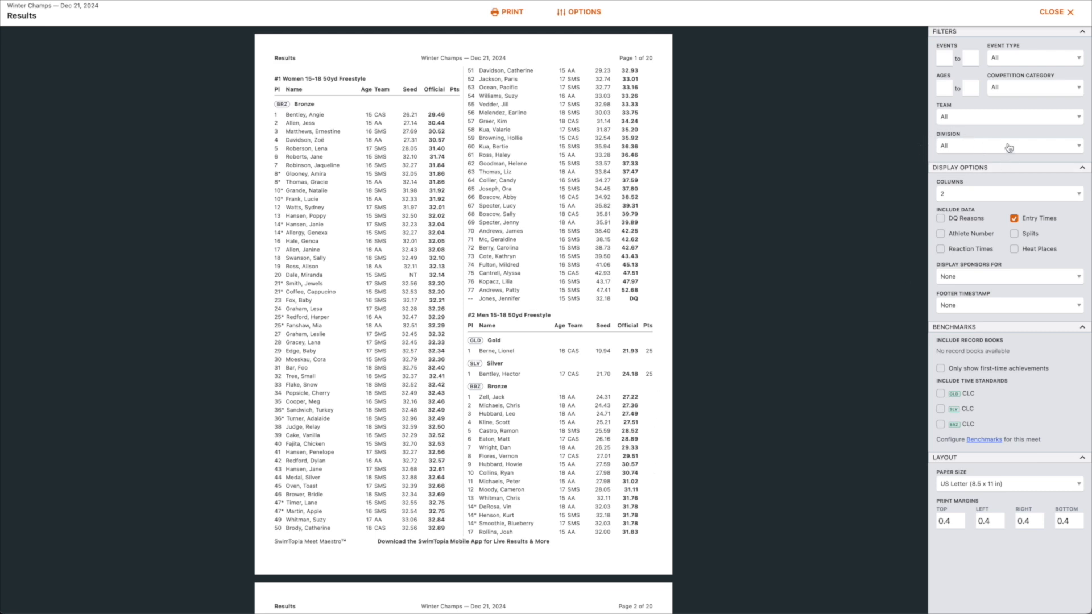
pyautogui.click(967, 149)
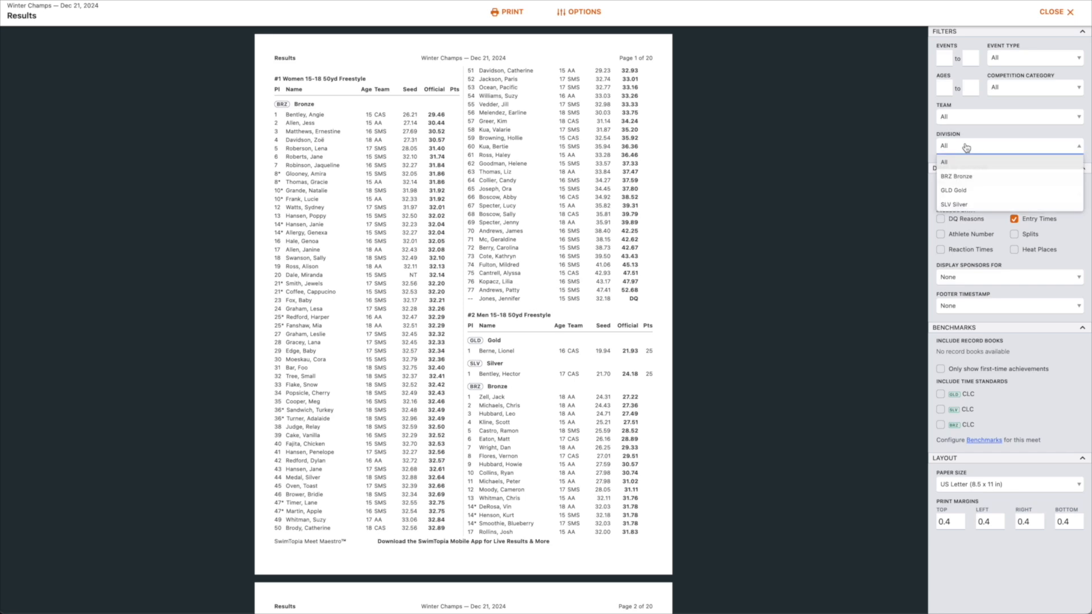
pyautogui.click(961, 193)
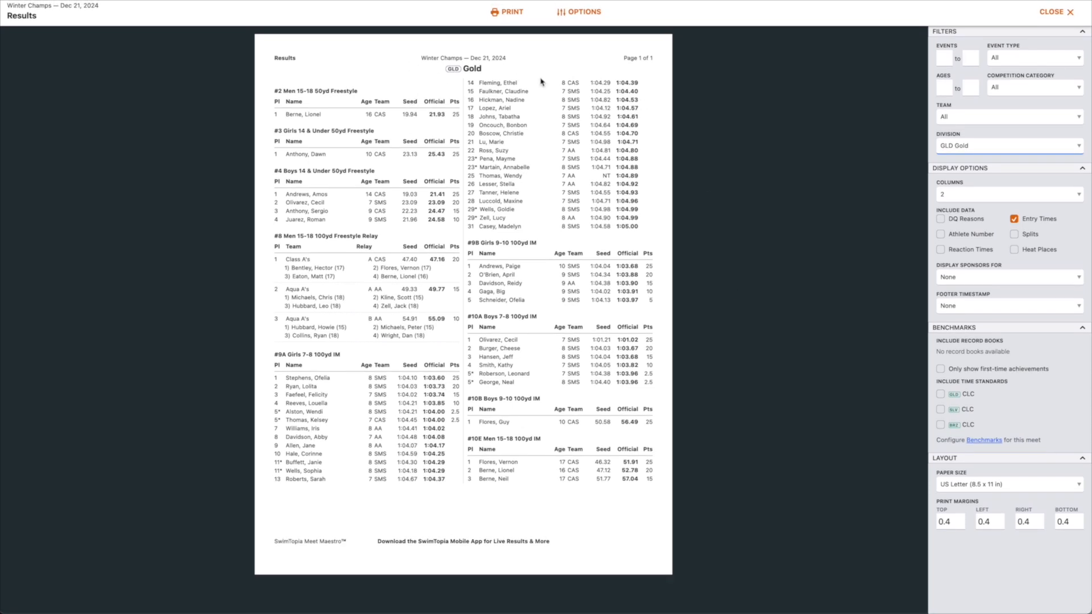
pyautogui.click(954, 144)
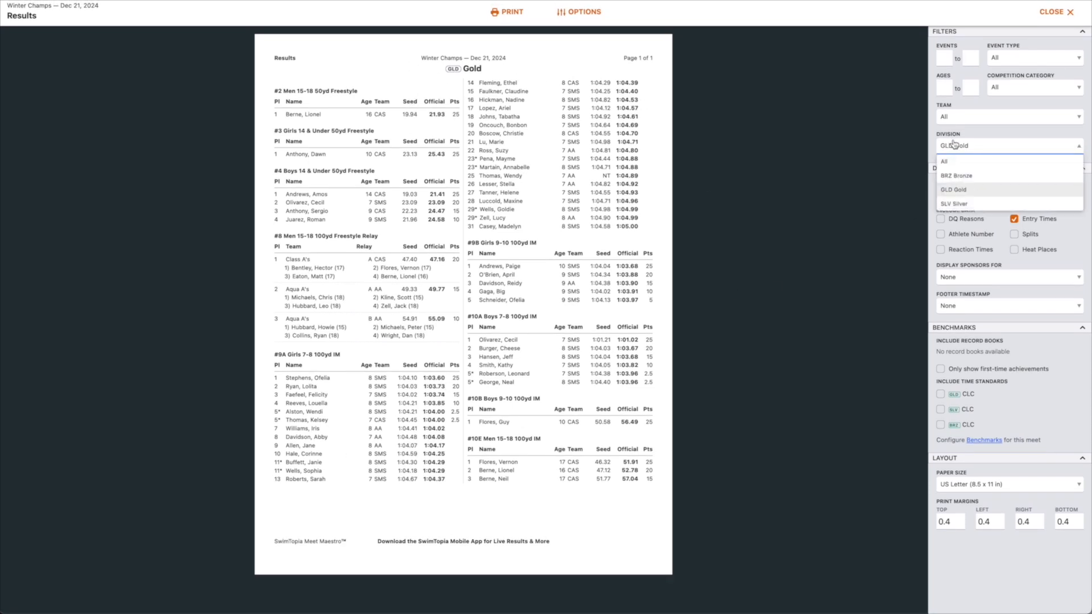
pyautogui.click(955, 204)
pyautogui.scroll(-15, 585, 190)
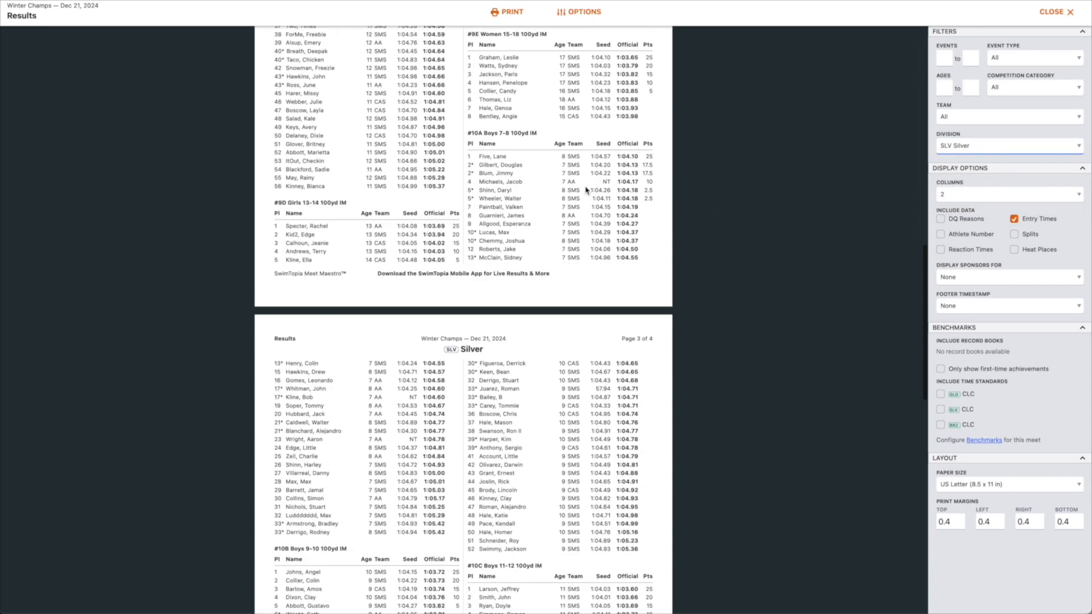
pyautogui.click(966, 145)
pyautogui.click(954, 177)
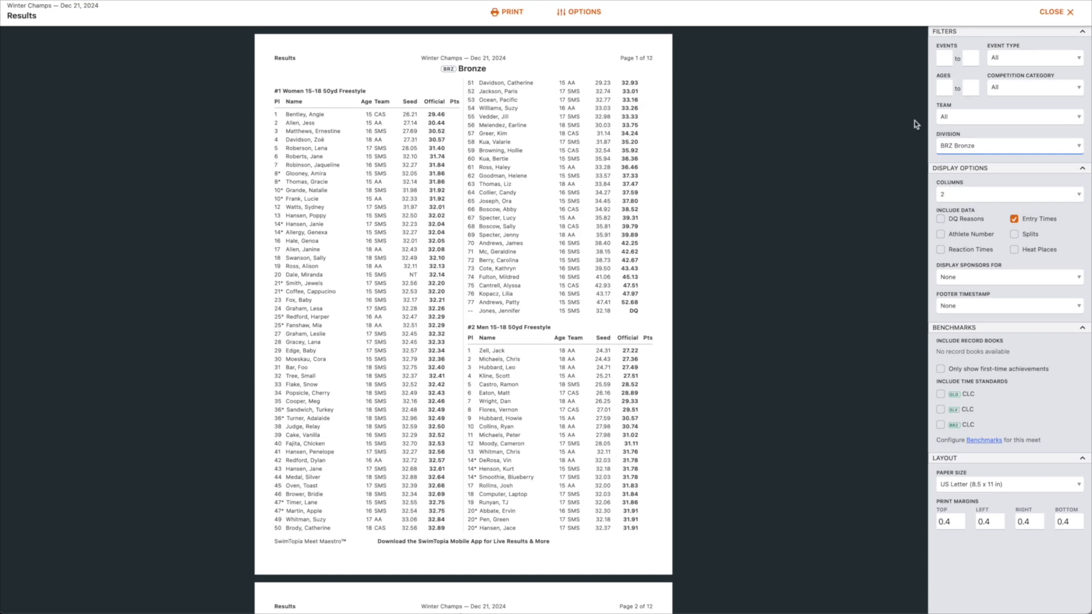
pyautogui.click(1067, 12)
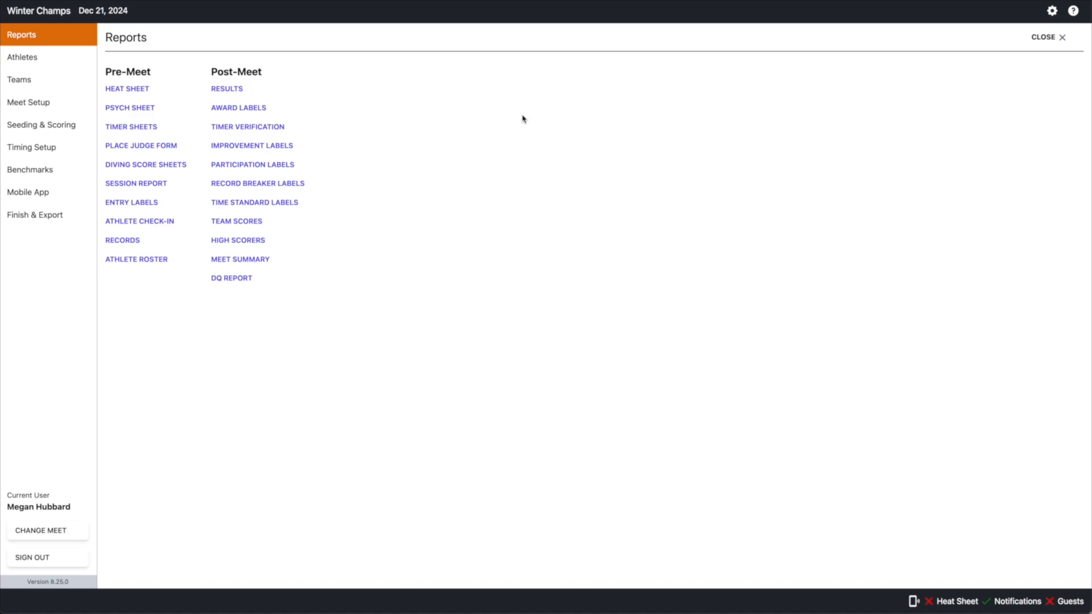
# View the post-meet award labels and open the team scores report, comparing it without and with grouping by division.
pyautogui.click(249, 106)
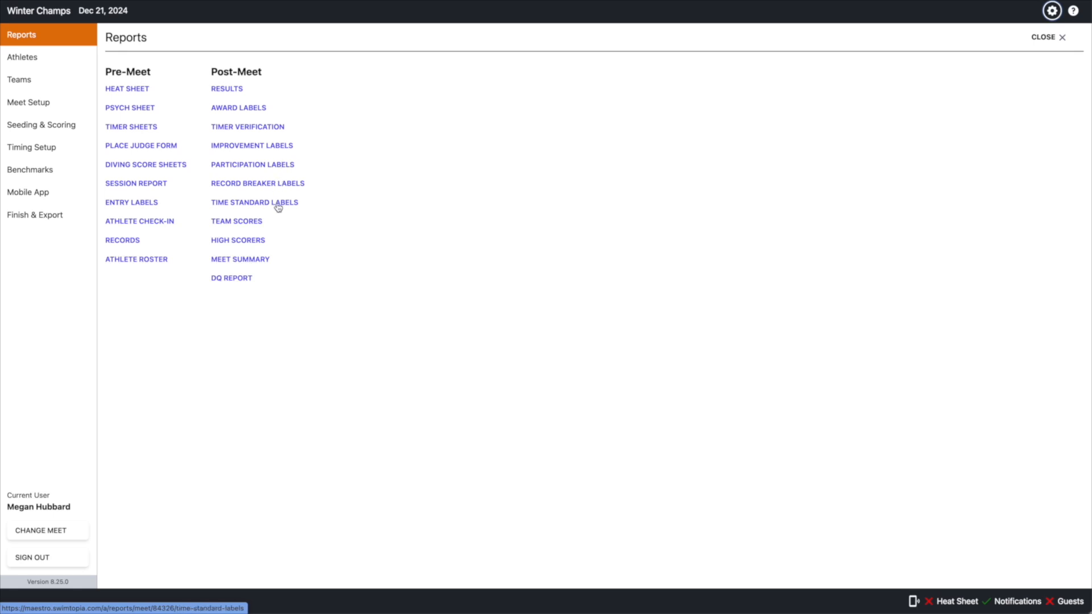
pyautogui.click(230, 222)
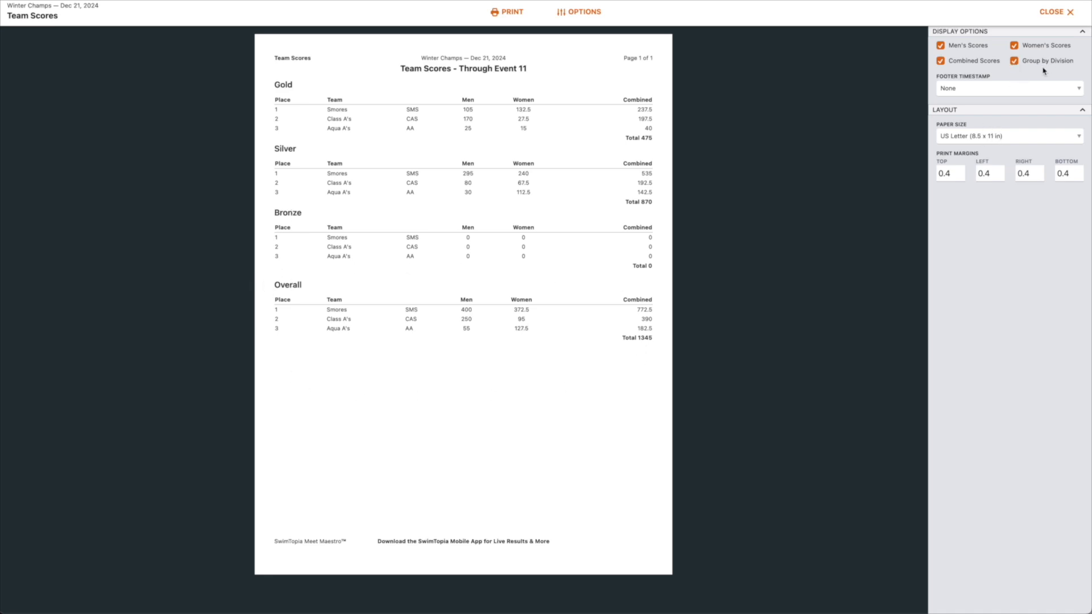
pyautogui.click(1014, 62)
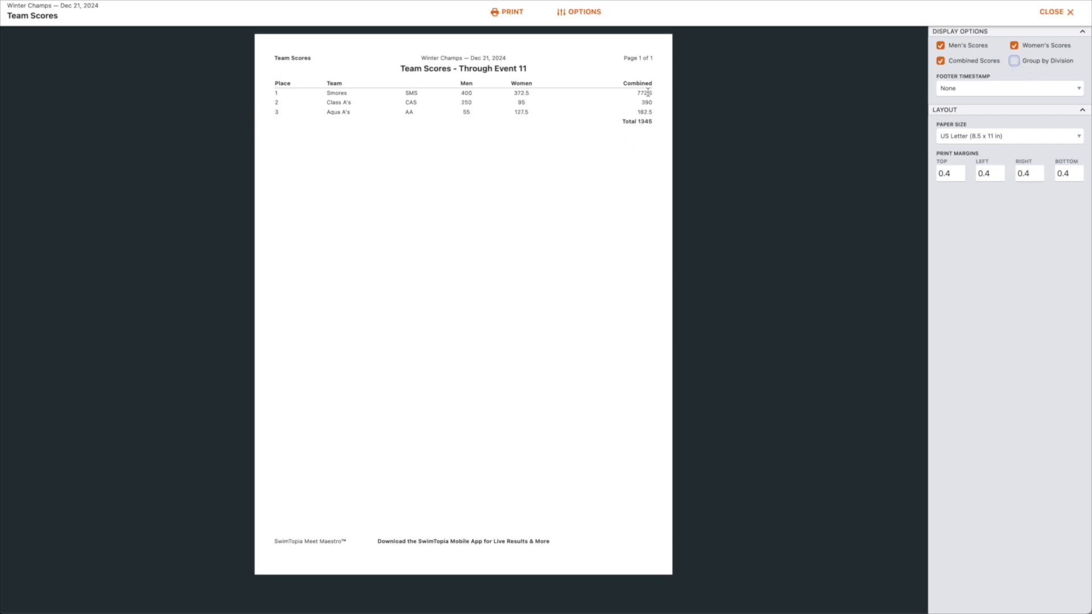
pyautogui.click(1014, 61)
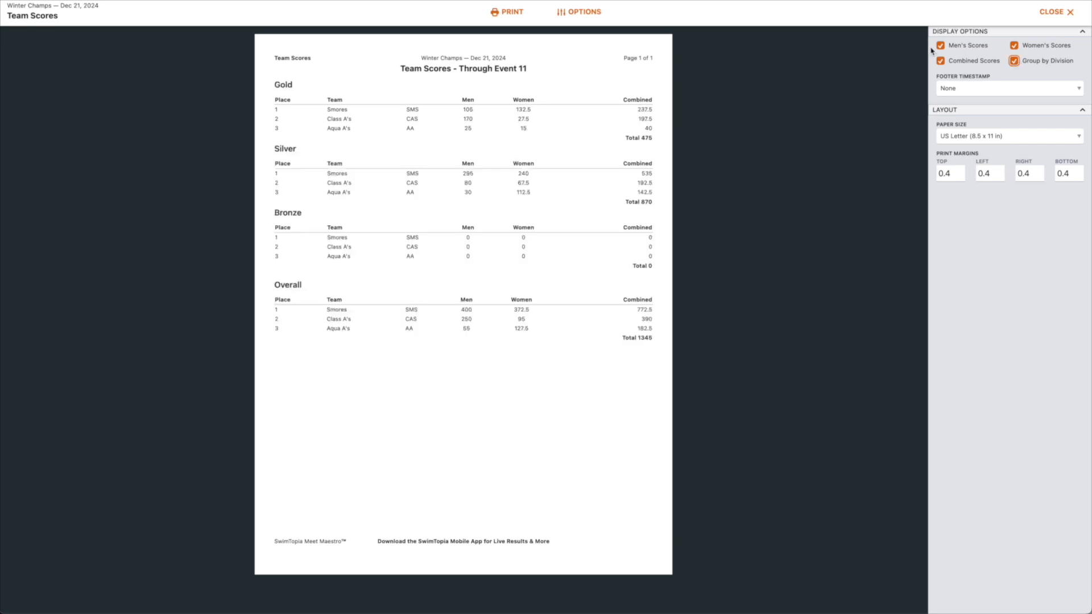
# Preview the team scores report with men's, women's and combined scores hidden in different combinations, show all three again, and close the report.
pyautogui.click(941, 47)
pyautogui.click(1015, 45)
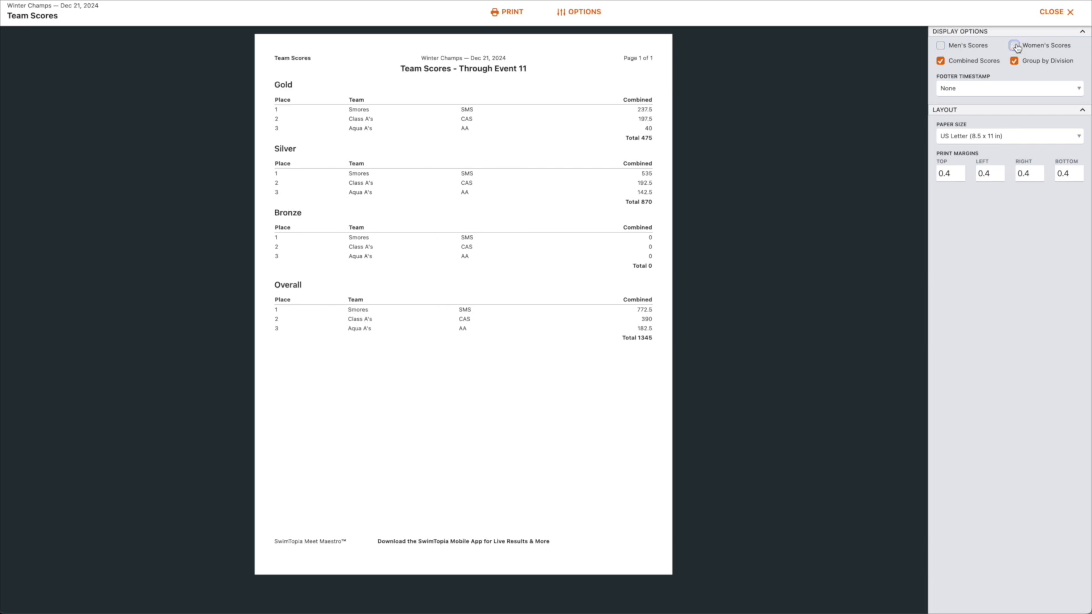
pyautogui.click(1014, 46)
pyautogui.click(940, 62)
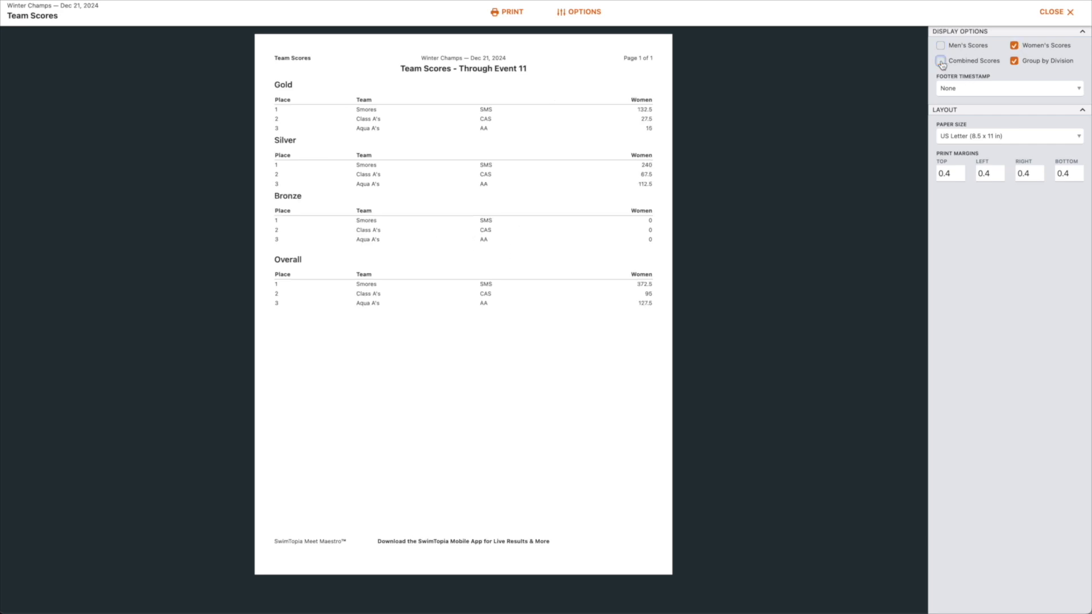
pyautogui.click(941, 45)
pyautogui.click(941, 62)
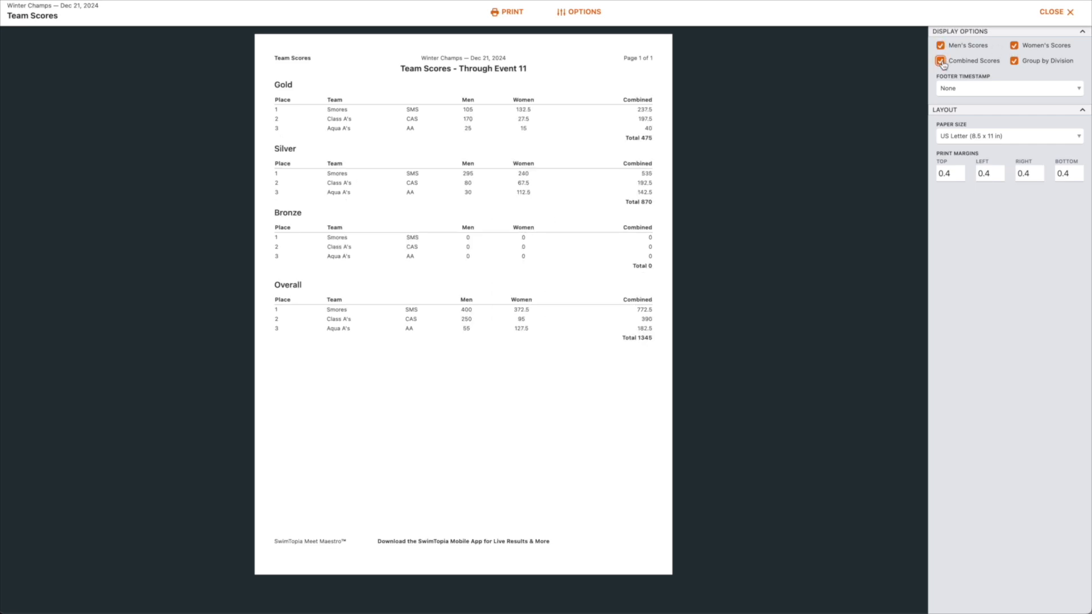
pyautogui.click(1056, 12)
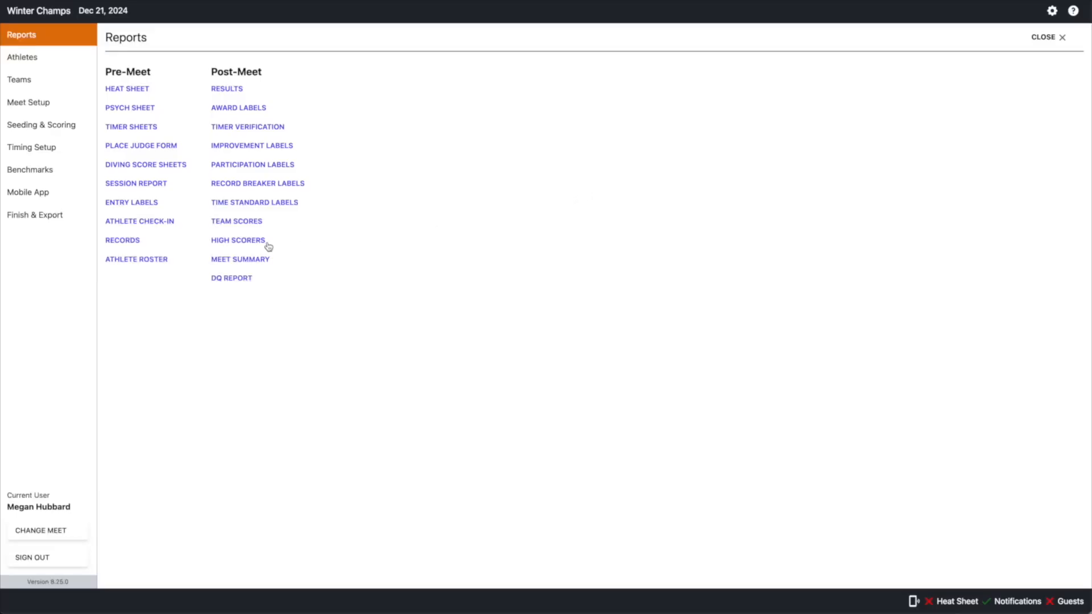
# View the high scorers report filtered by the Bronze division and by the Silver division.
pyautogui.click(232, 241)
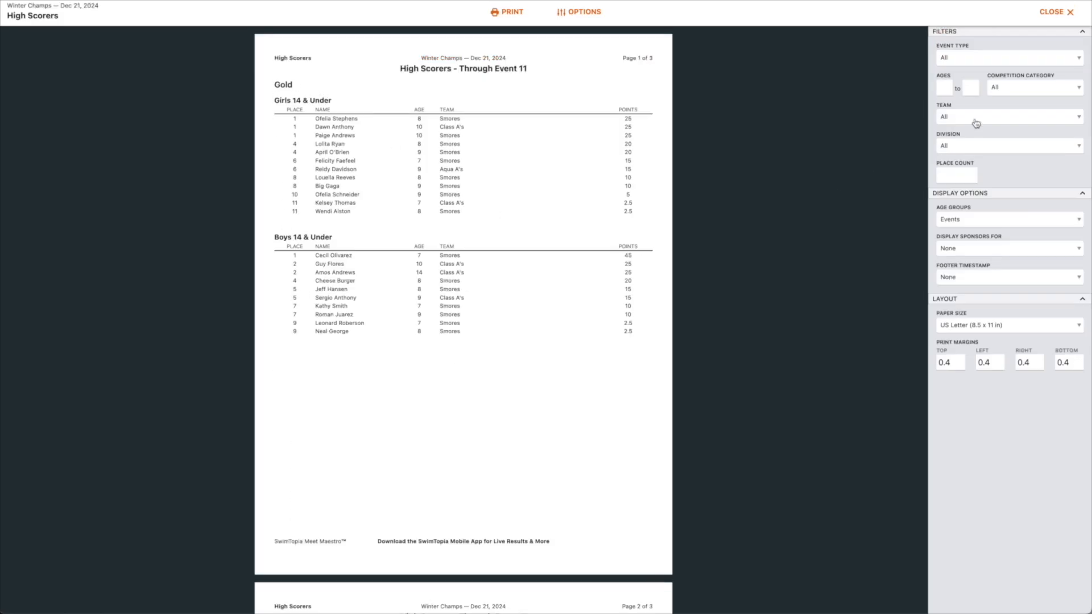
pyautogui.click(968, 149)
pyautogui.click(958, 175)
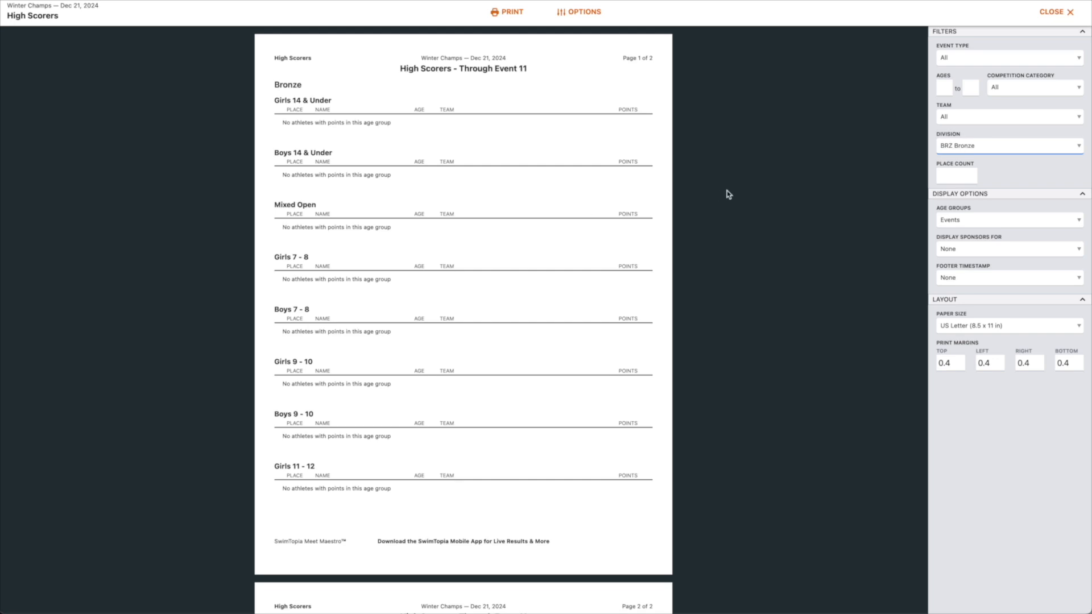
pyautogui.click(955, 147)
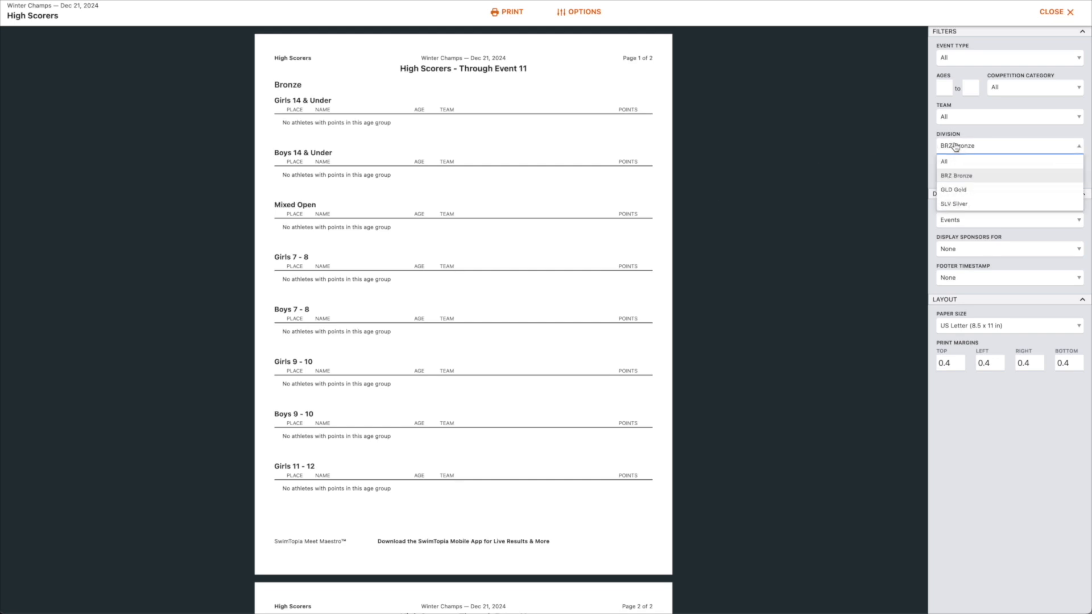
pyautogui.click(954, 205)
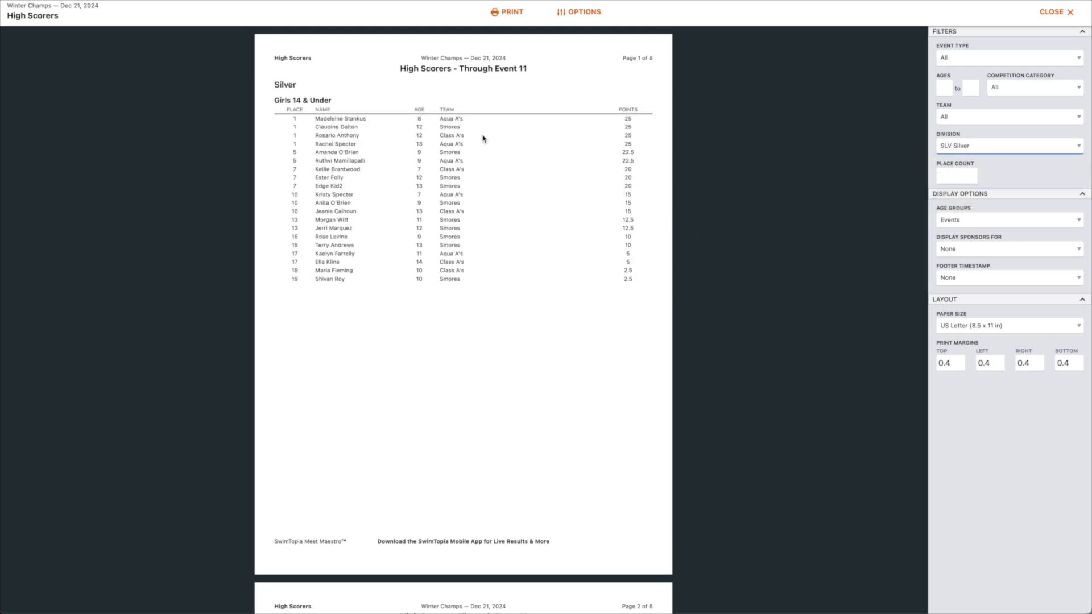
# Limit the high scorers report to a place count of 3, switch its division filter to Gold, and close it.
pyautogui.click(947, 177)
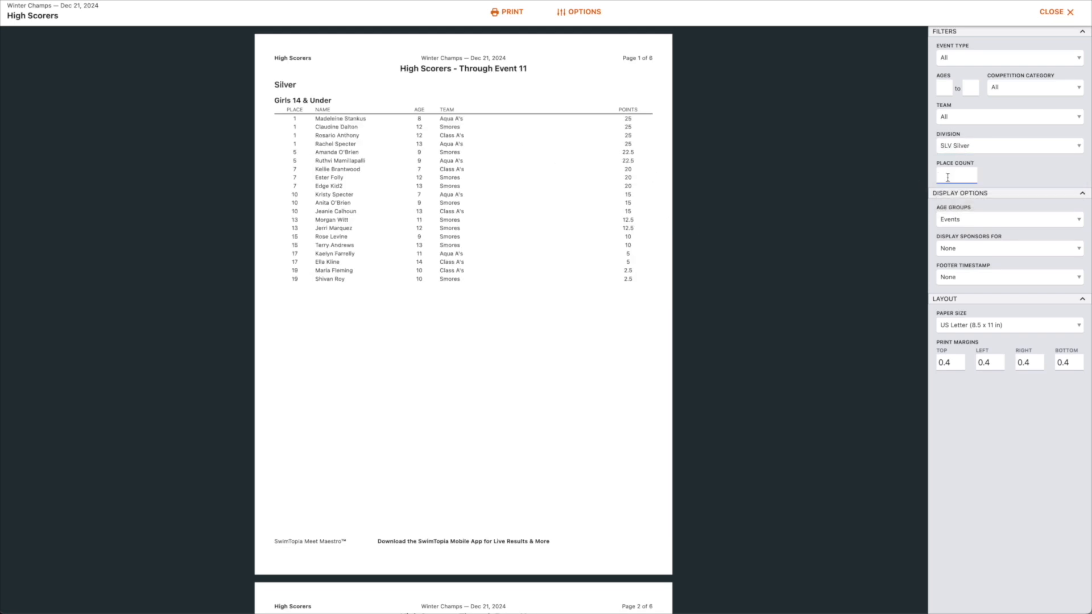
pyautogui.write('3')
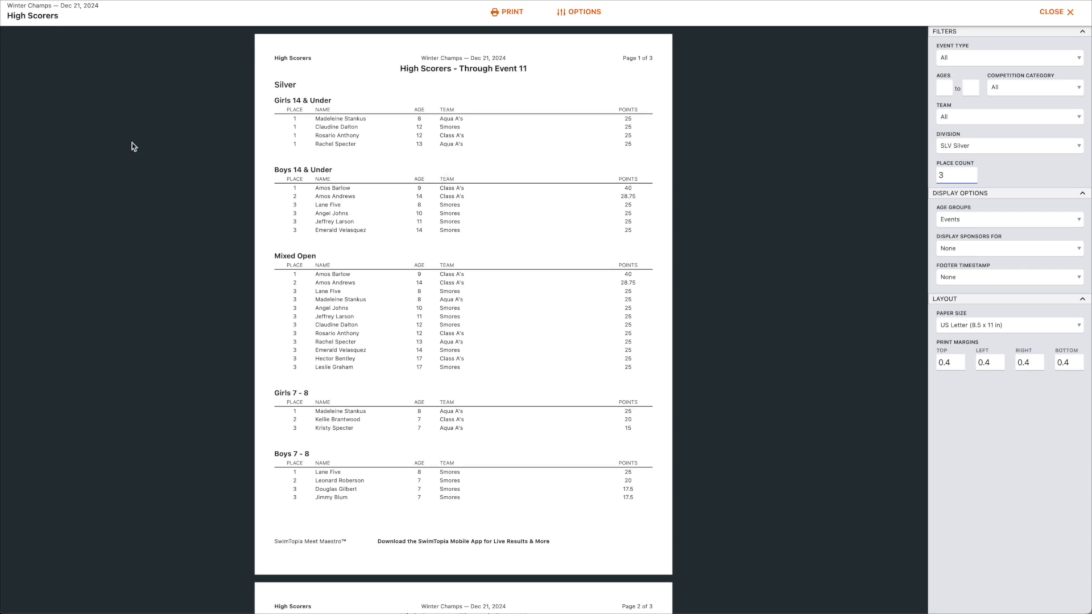
pyautogui.click(973, 147)
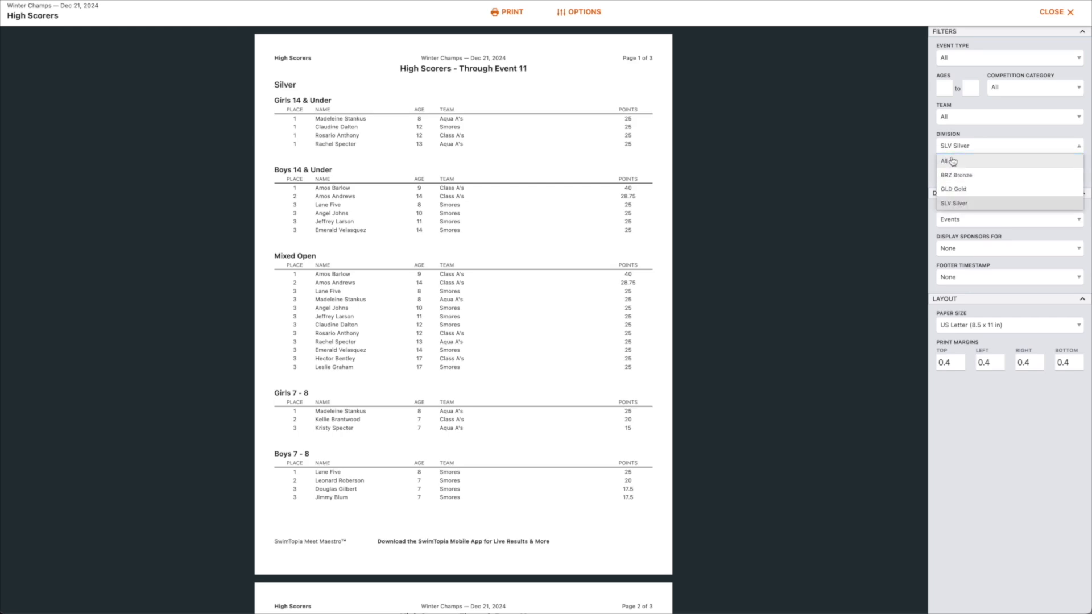
pyautogui.click(953, 188)
pyautogui.click(1053, 12)
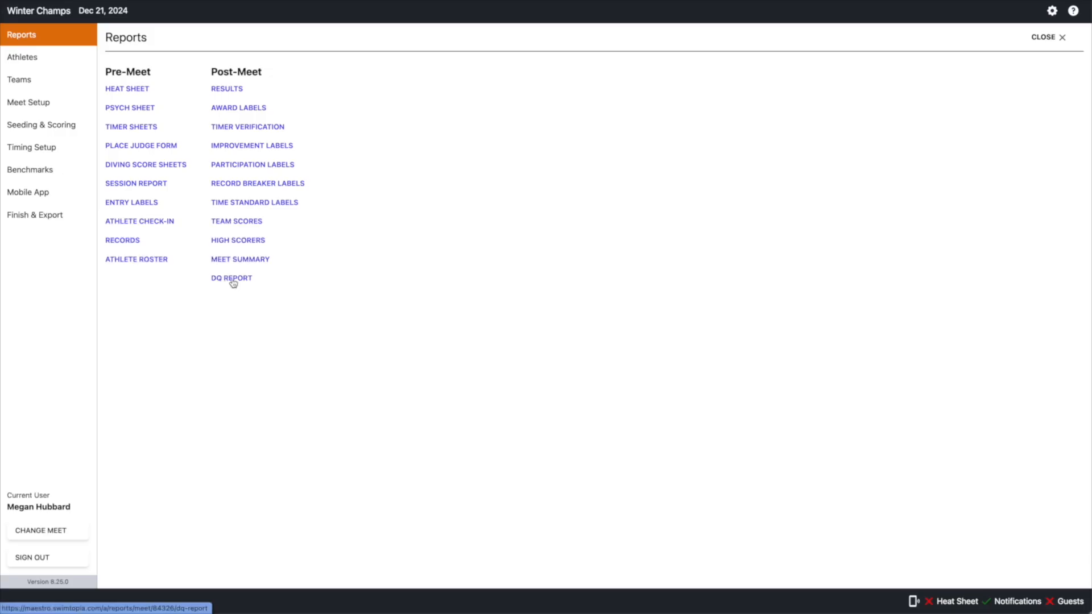
# View the DQ report and the results report for all divisions, and close the reports to return to the meet.
pyautogui.click(232, 278)
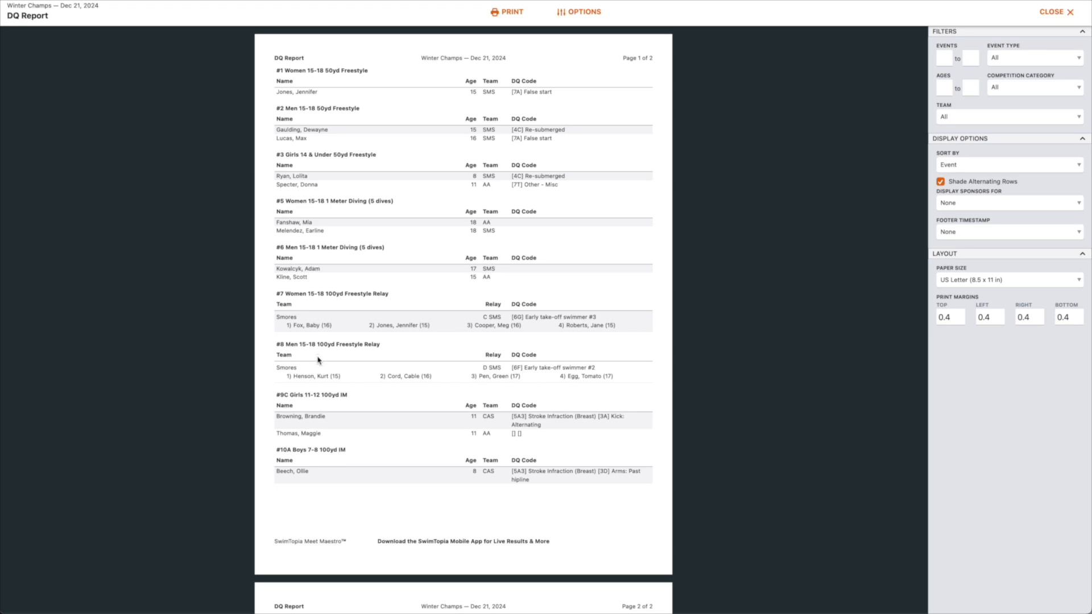
pyautogui.click(1058, 15)
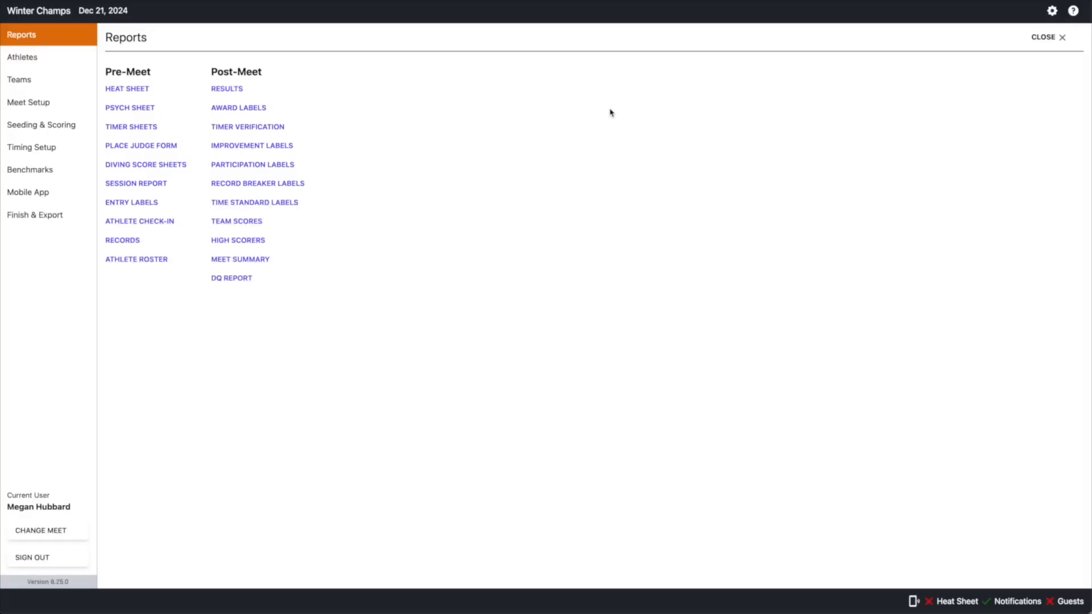
pyautogui.click(234, 90)
pyautogui.click(226, 91)
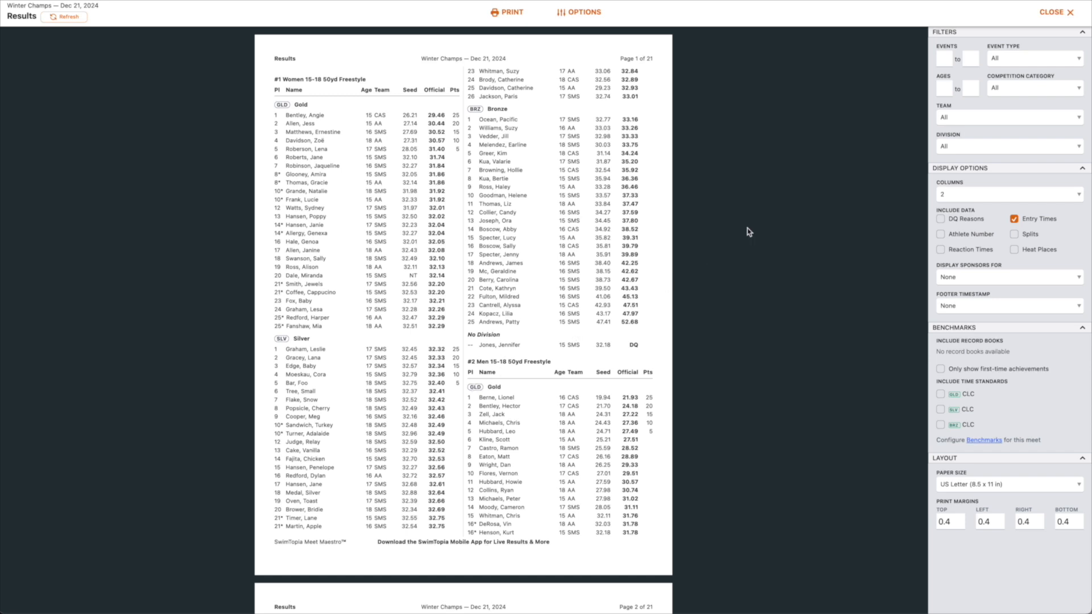
pyautogui.click(1051, 12)
pyautogui.click(1046, 43)
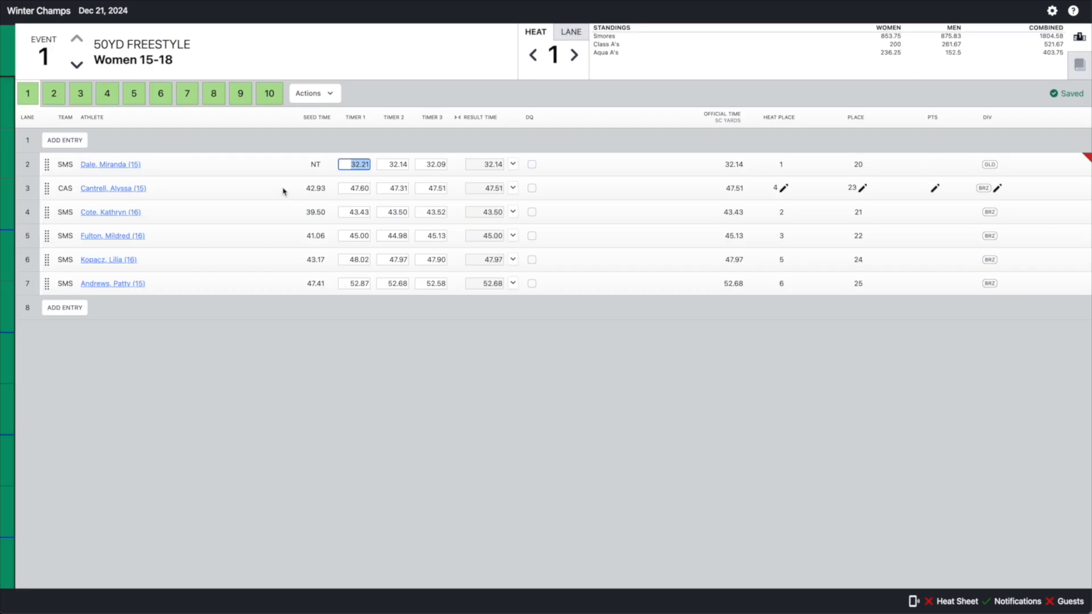
# Mark the lane 3 entry in heat 1 of event 1 as exhibition and open the results report.
pyautogui.click(99, 189)
pyautogui.click(692, 275)
pyautogui.click(693, 390)
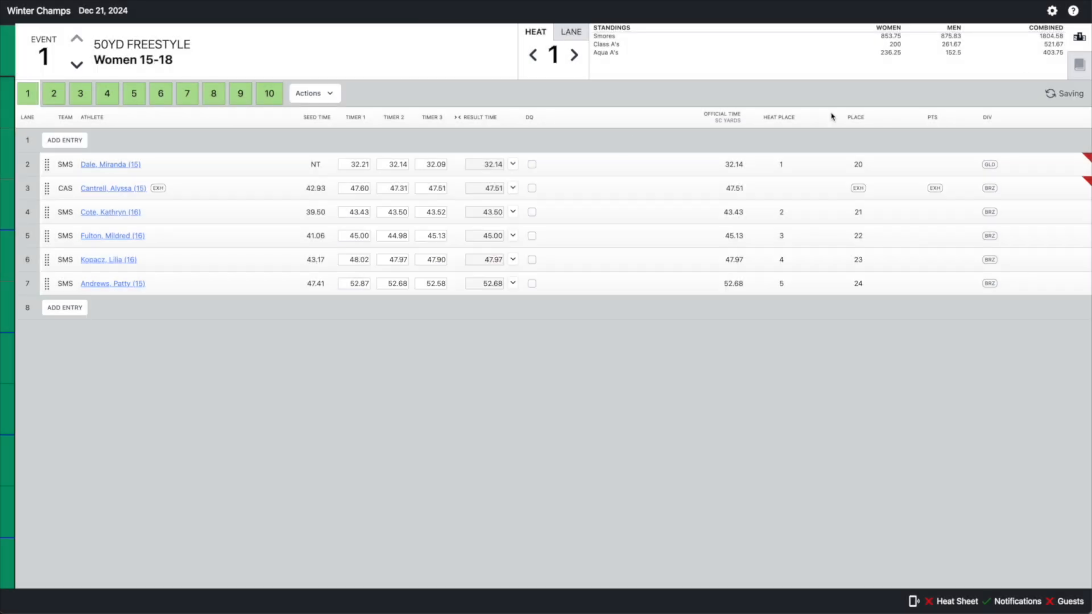
pyautogui.click(1052, 11)
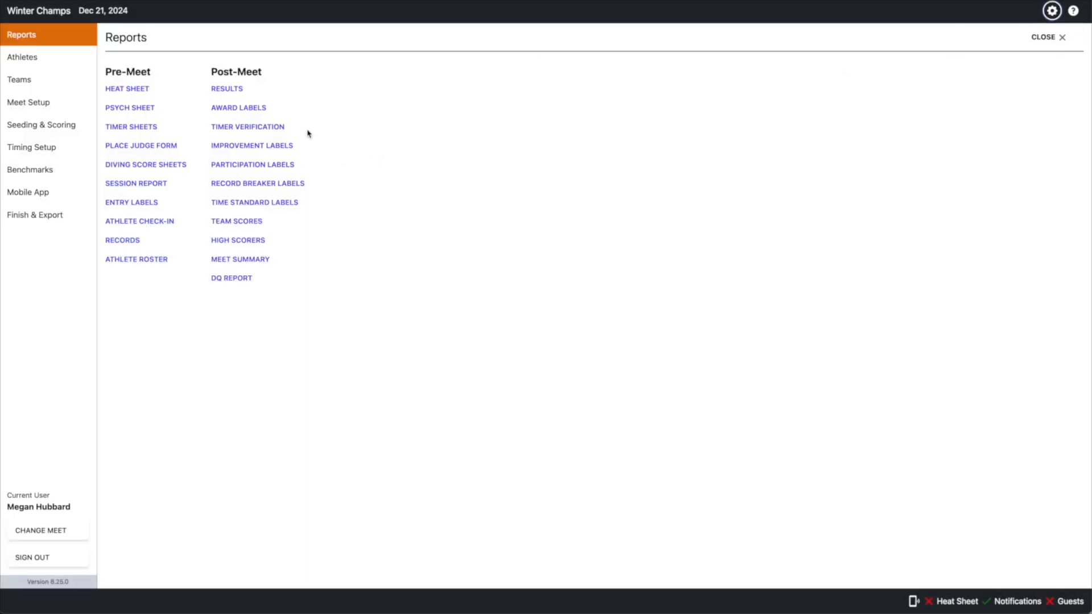
pyautogui.click(226, 88)
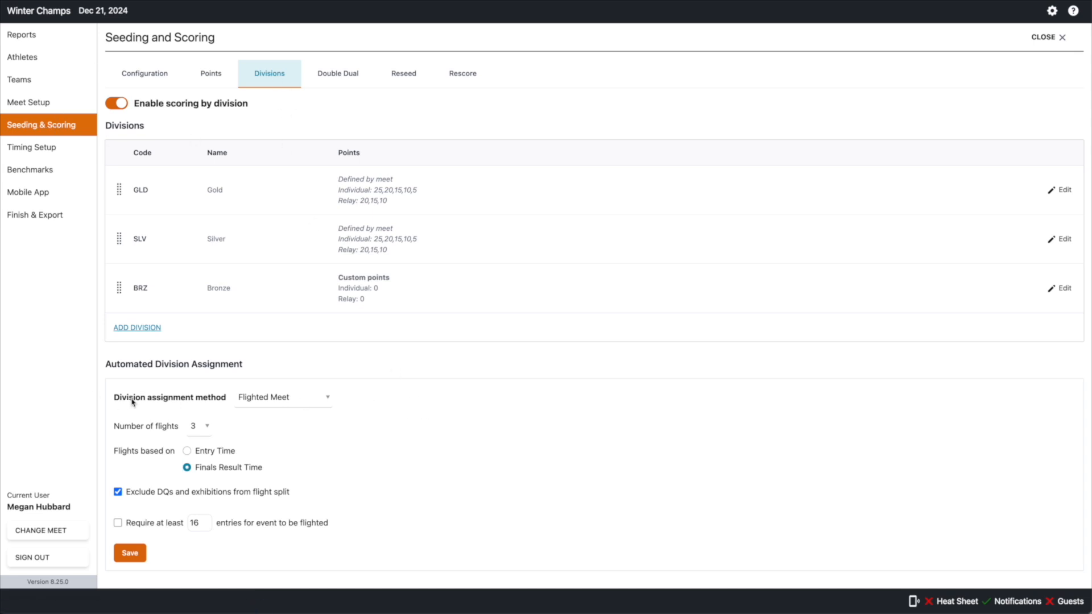
# Set the automated division assignment method to None, save it, and rescore all previously scored events.
pyautogui.click(265, 401)
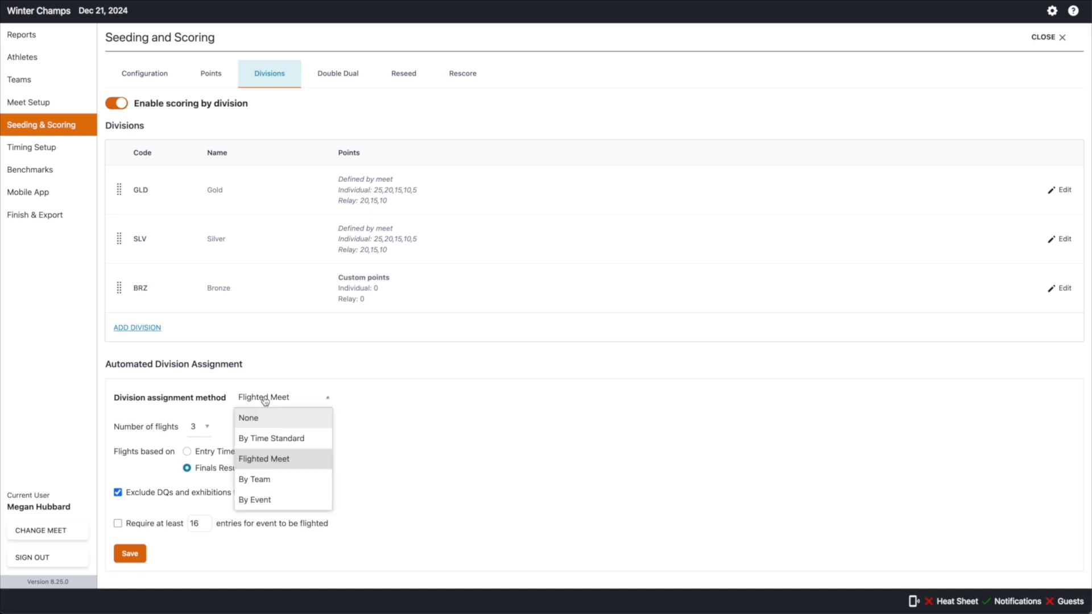
pyautogui.click(255, 423)
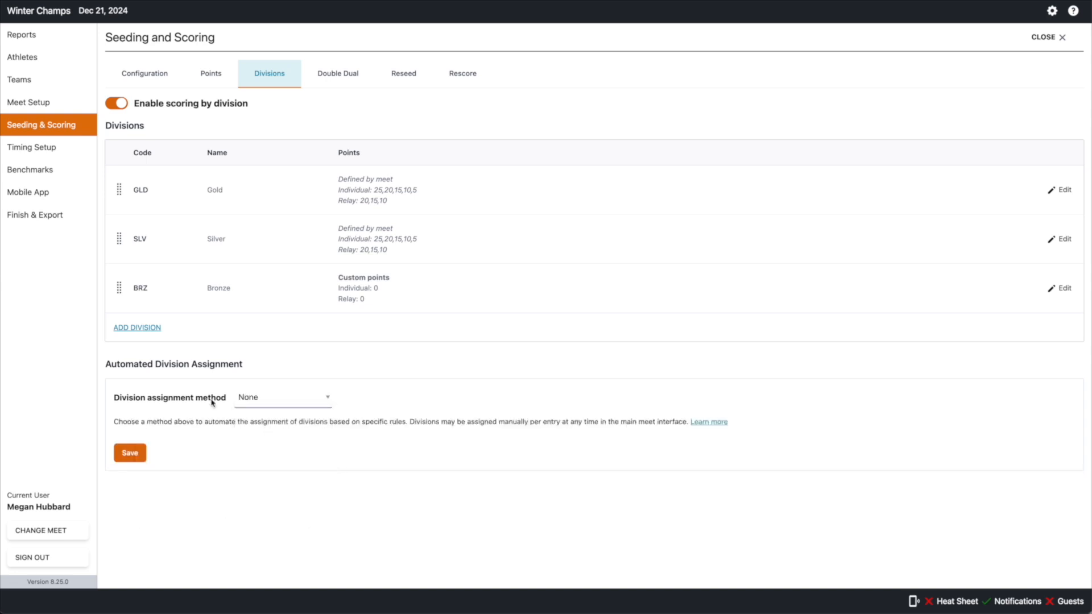
pyautogui.click(132, 454)
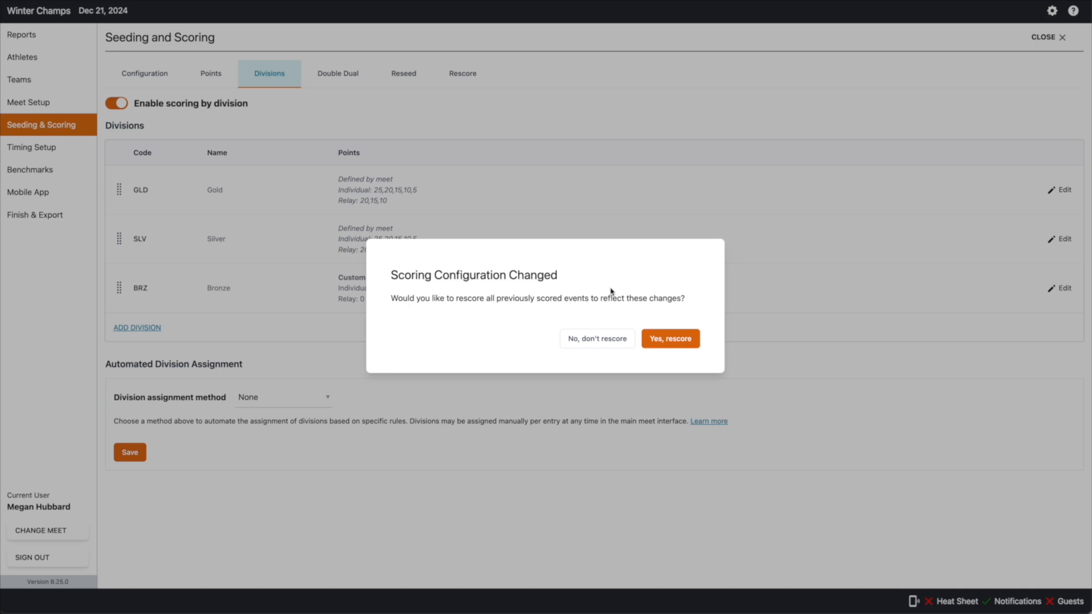
pyautogui.click(669, 342)
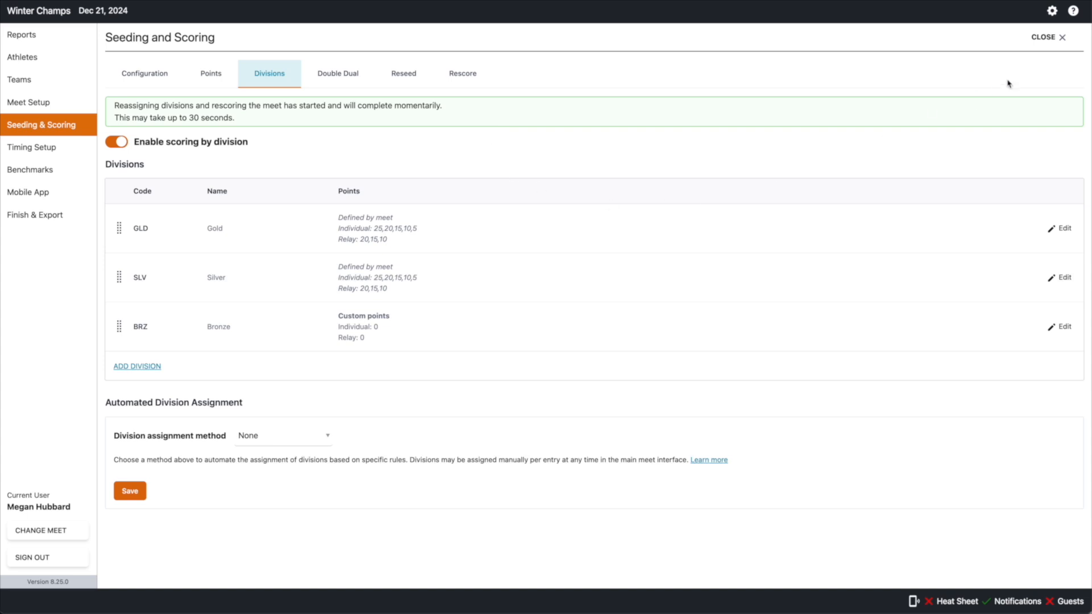
# Disable scoring by division in the seeding and scoring settings and return to the meet.
pyautogui.click(1046, 37)
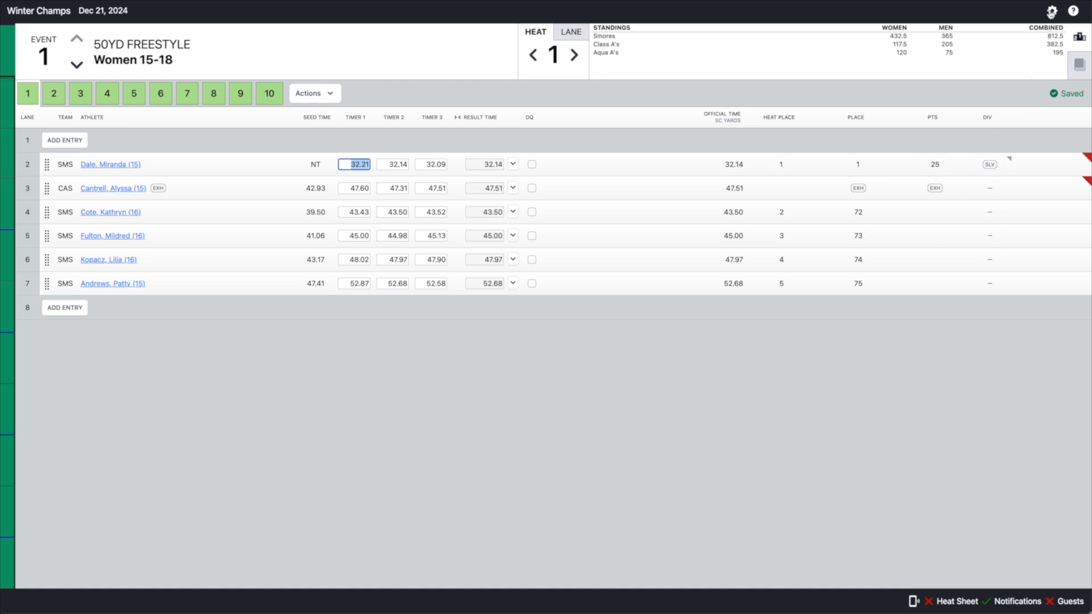
pyautogui.click(1052, 10)
pyautogui.click(35, 129)
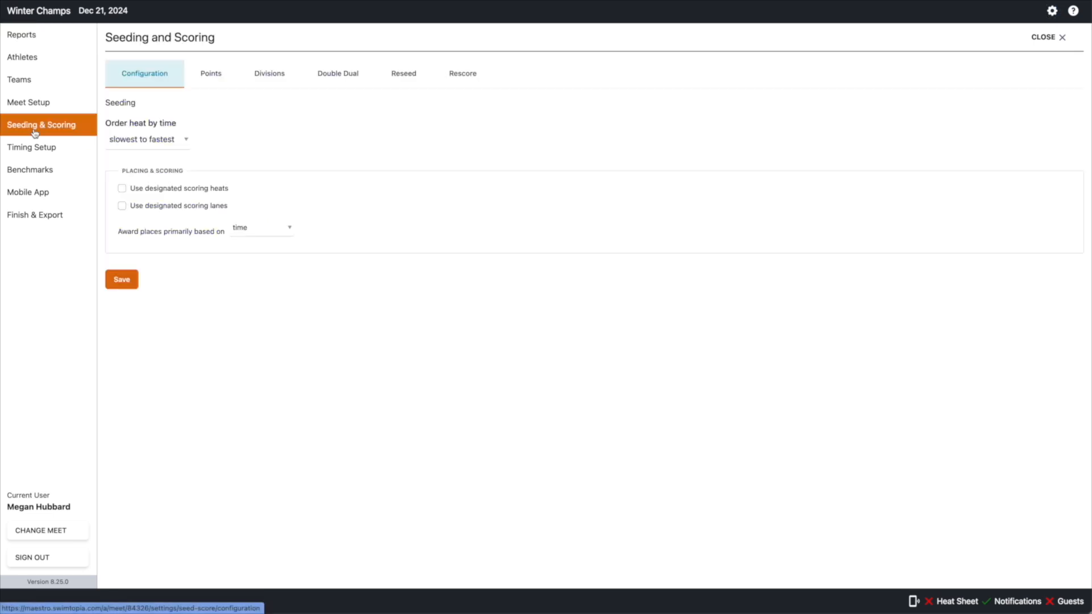
pyautogui.click(284, 78)
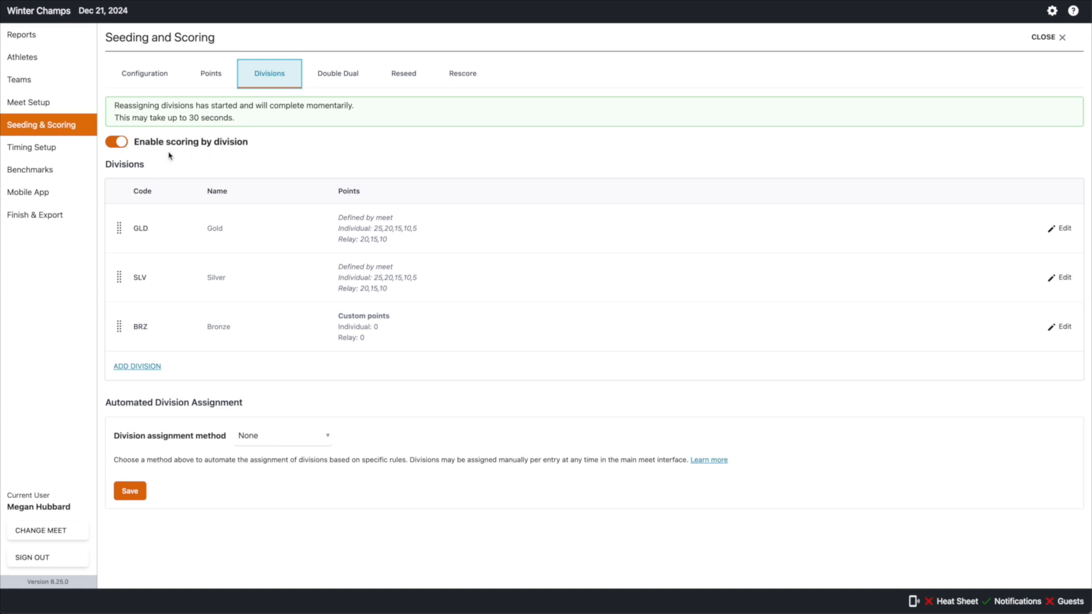
pyautogui.click(122, 146)
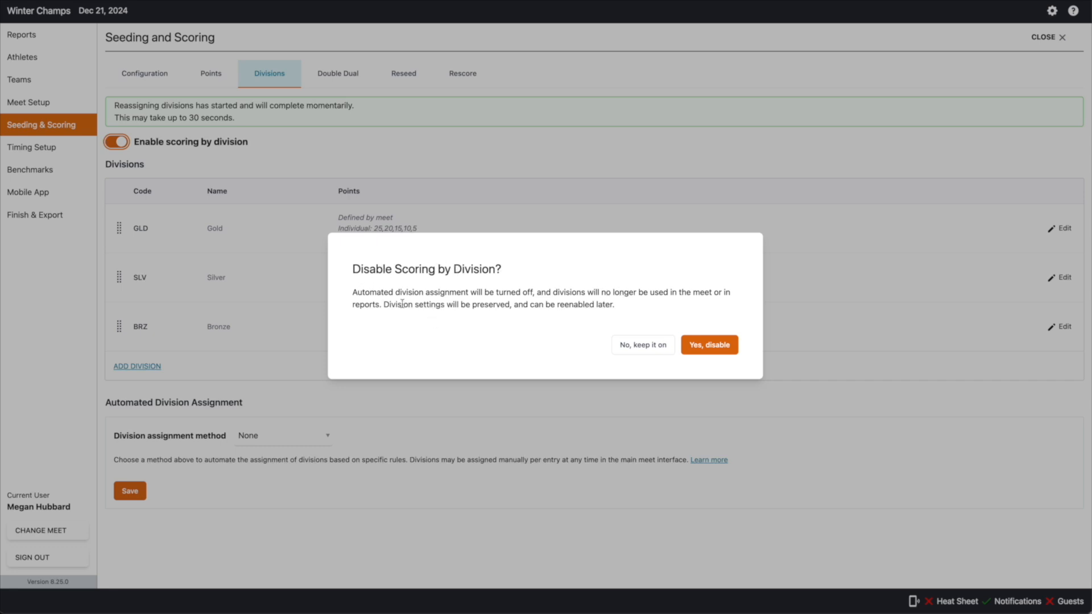
pyautogui.click(716, 346)
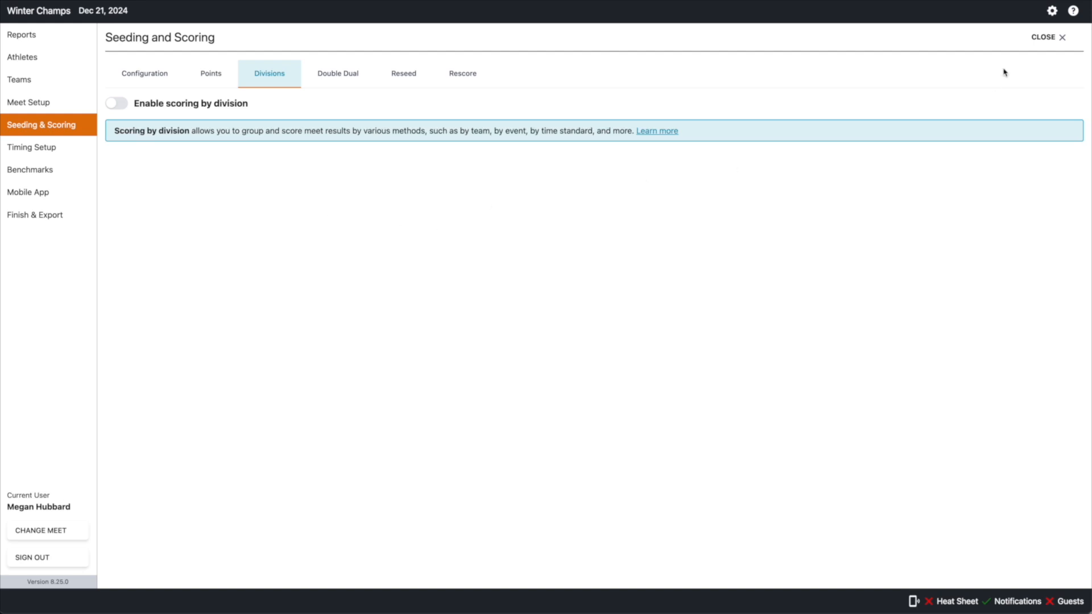
pyautogui.click(1038, 42)
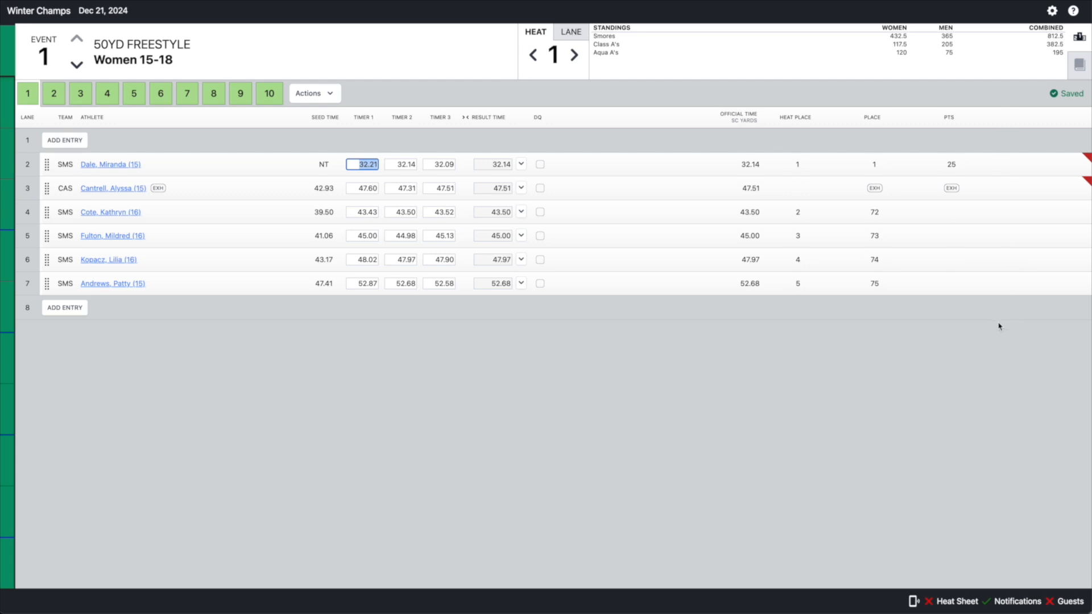
# View the team scores report, toggling Group by Division off and back on, and view the results report with division scoring disabled.
pyautogui.click(1052, 11)
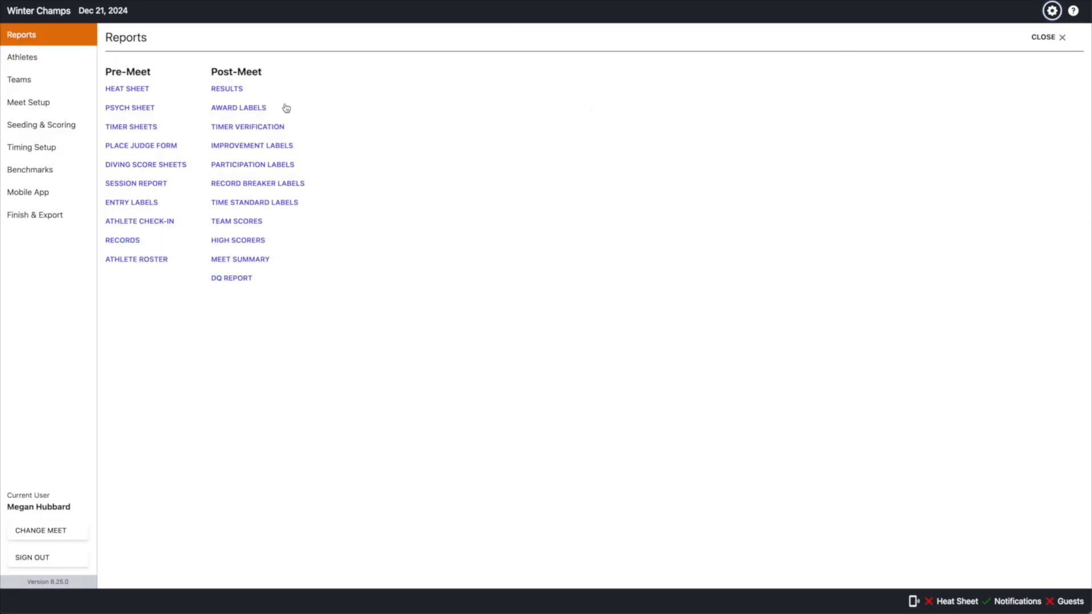
pyautogui.click(229, 224)
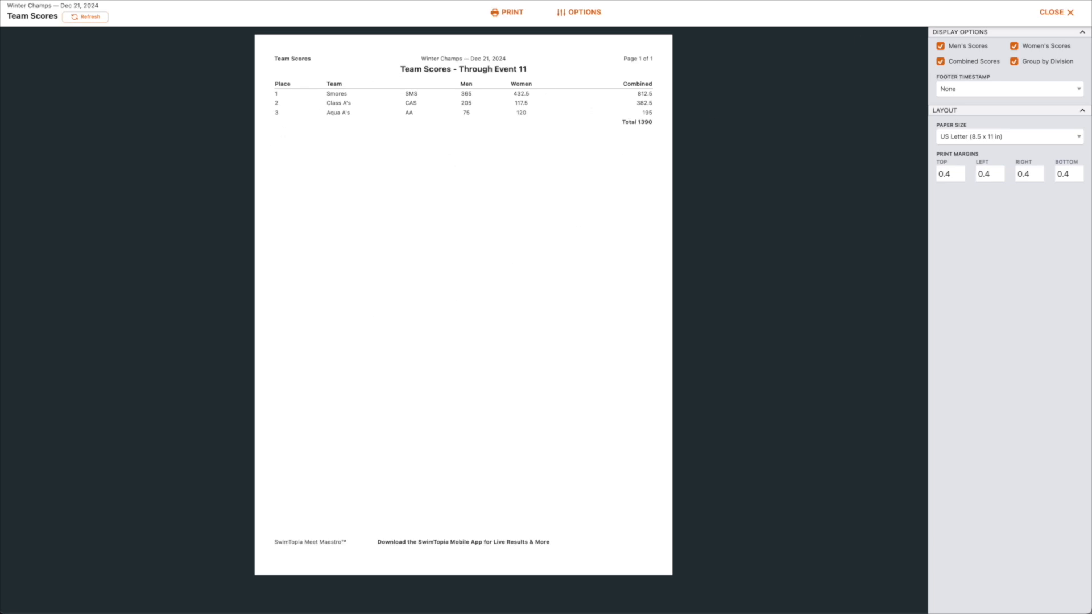
pyautogui.click(1014, 64)
pyautogui.click(1015, 63)
pyautogui.click(1053, 13)
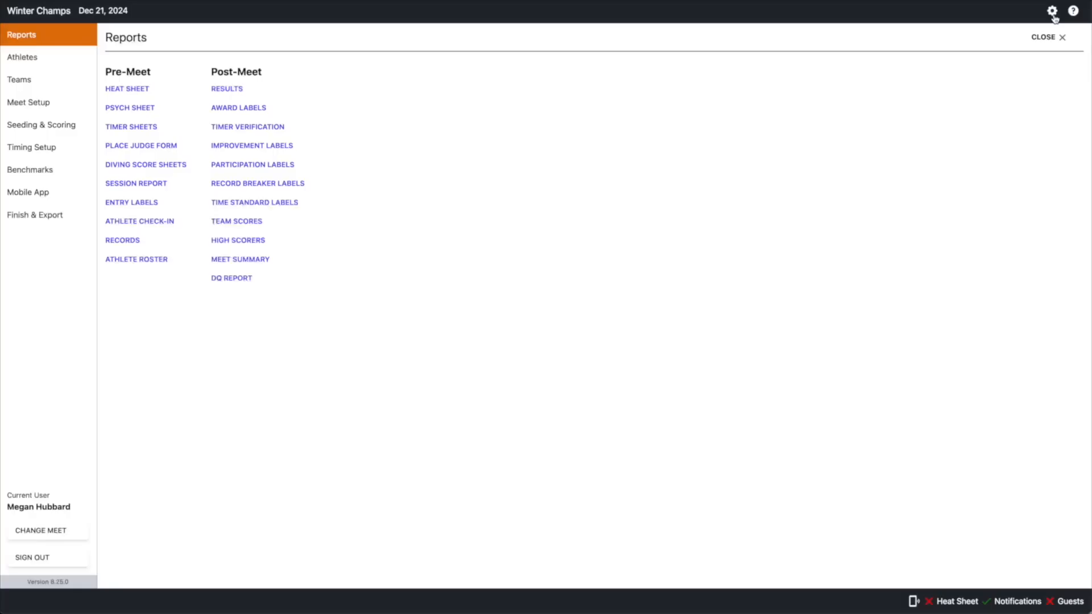
pyautogui.click(227, 88)
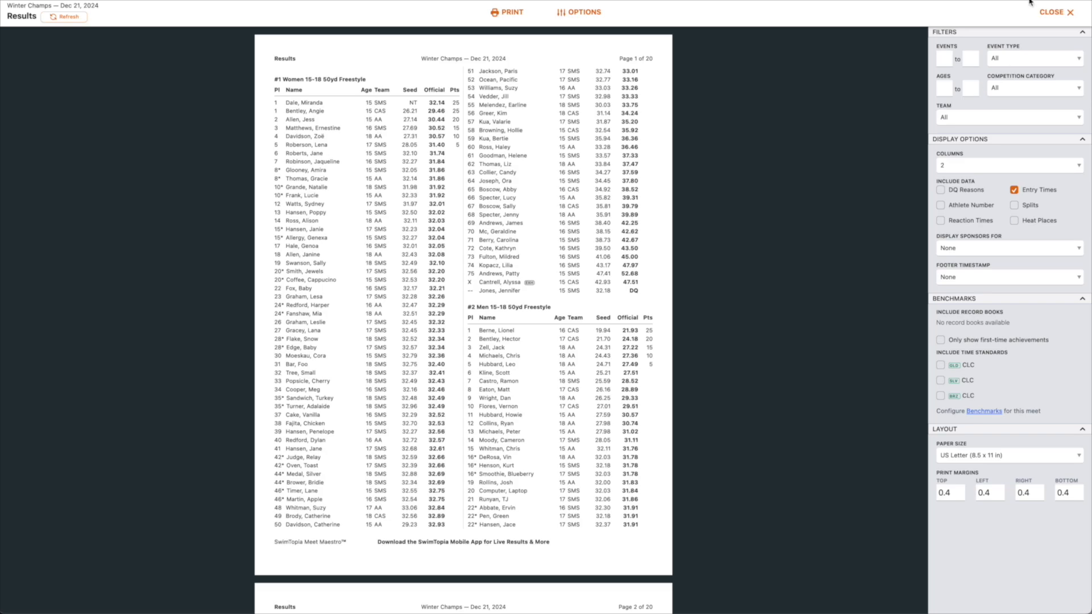
pyautogui.click(1054, 14)
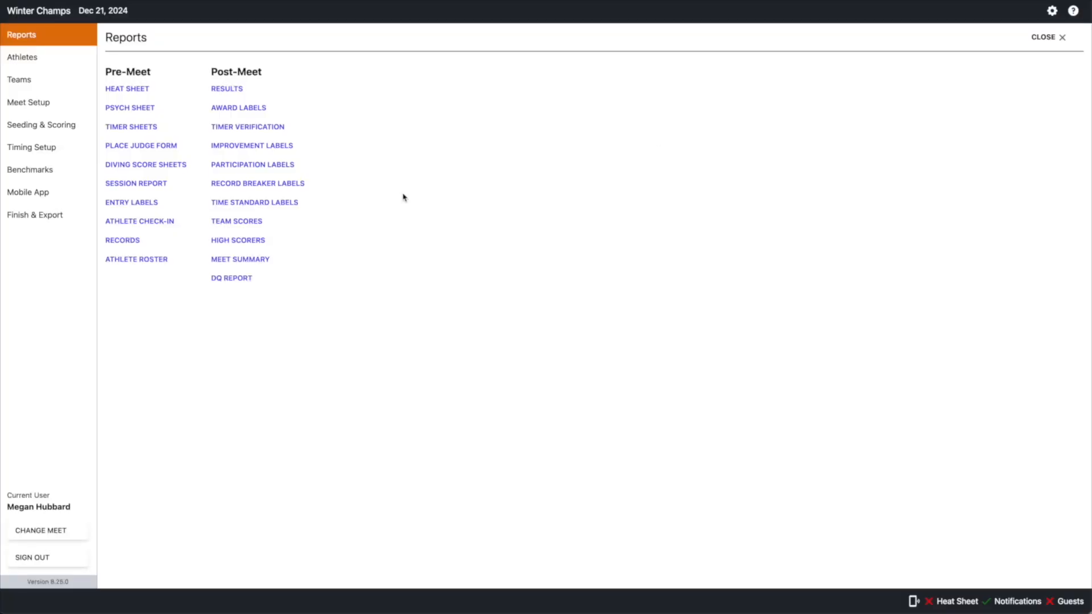
# Re-enable scoring by division and choose Flighted Meet as the automated division assignment method.
pyautogui.click(39, 126)
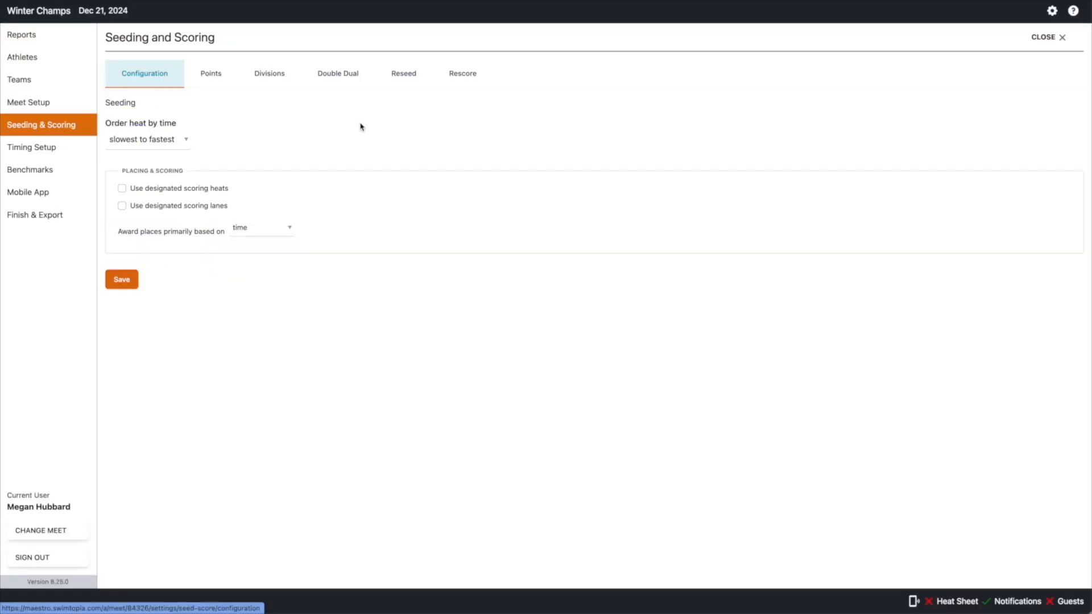
pyautogui.click(269, 75)
pyautogui.click(113, 104)
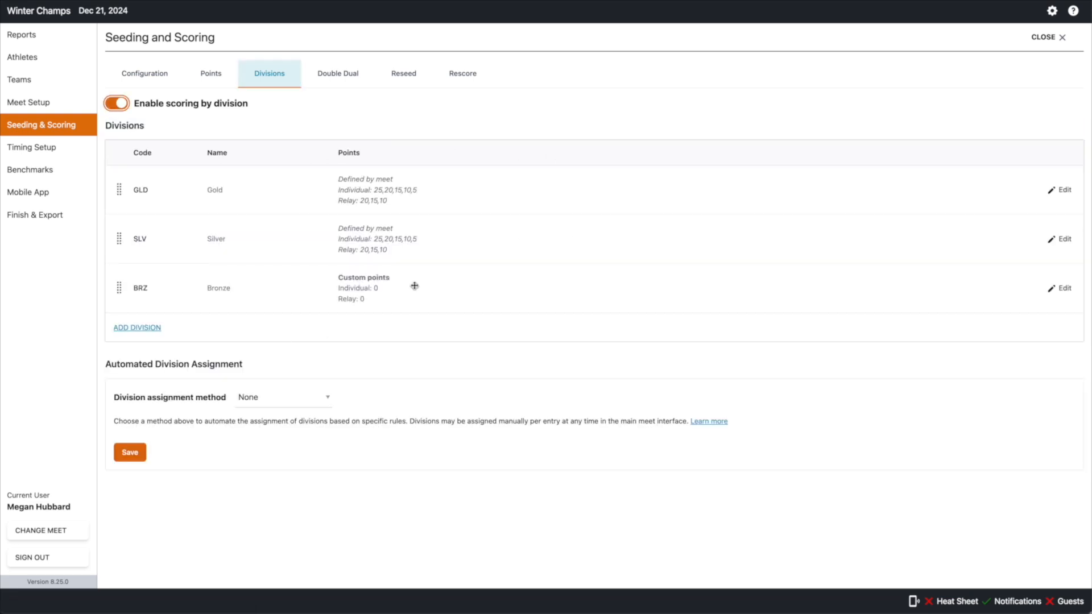
pyautogui.click(270, 400)
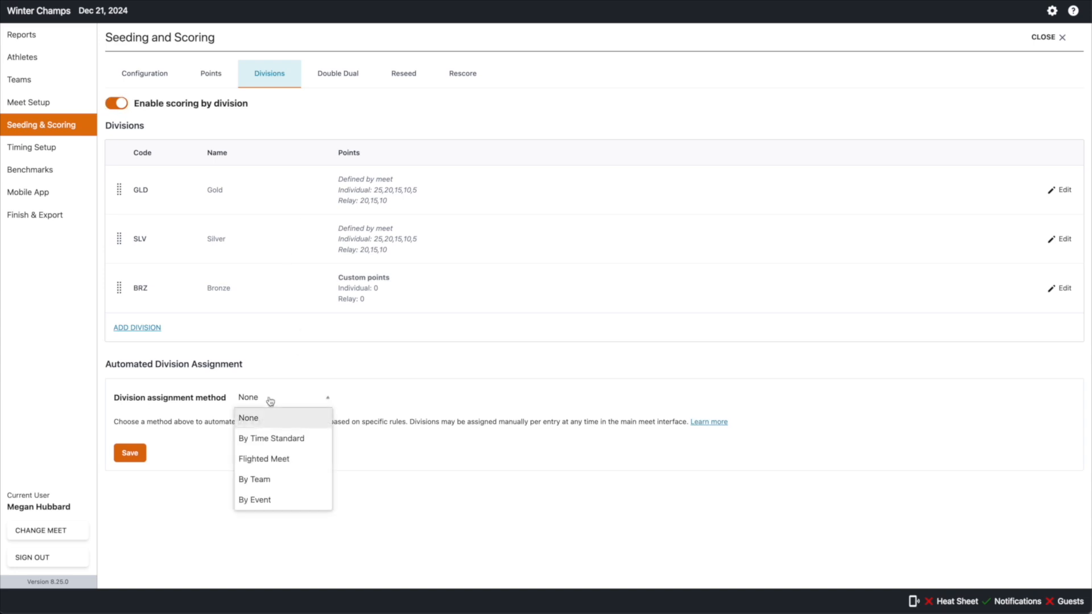
pyautogui.click(270, 464)
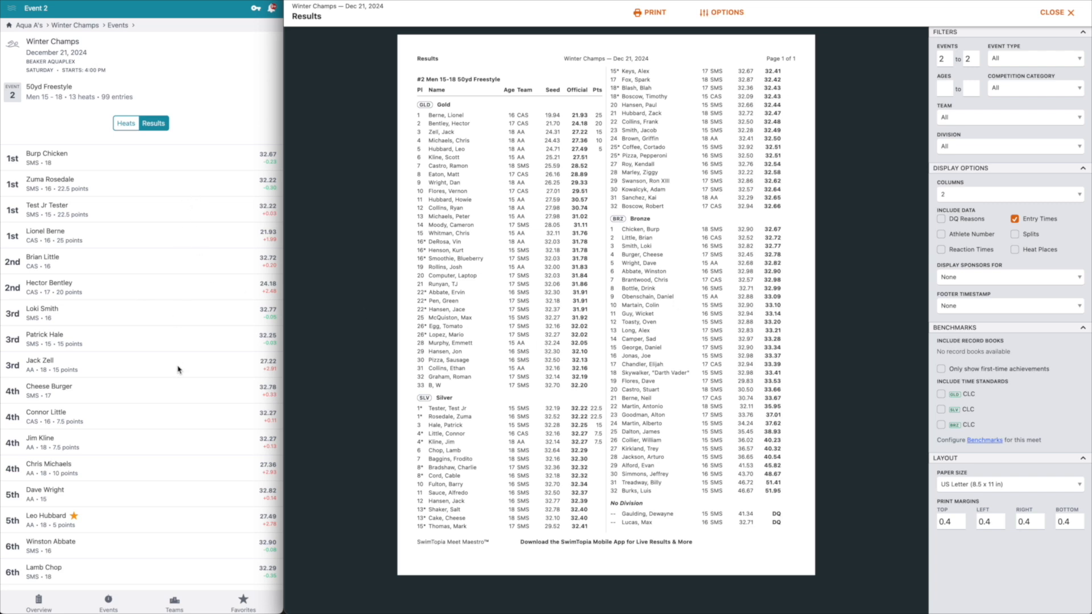
# View the team scores report grouped by division and compare it with the combined team standings in the mobile app.
pyautogui.click(1054, 12)
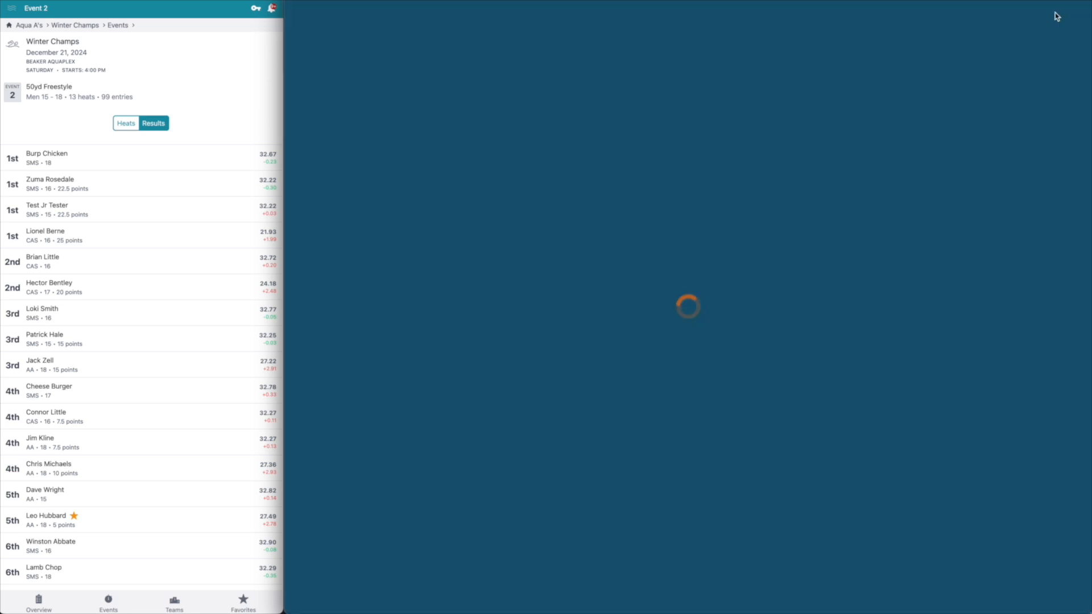
pyautogui.click(533, 222)
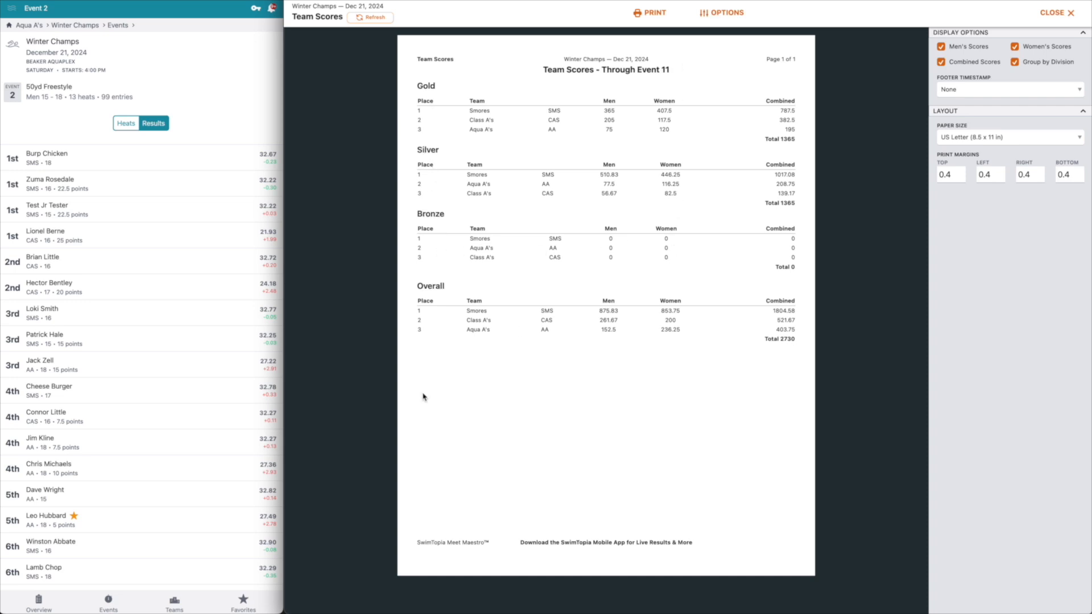
pyautogui.click(175, 604)
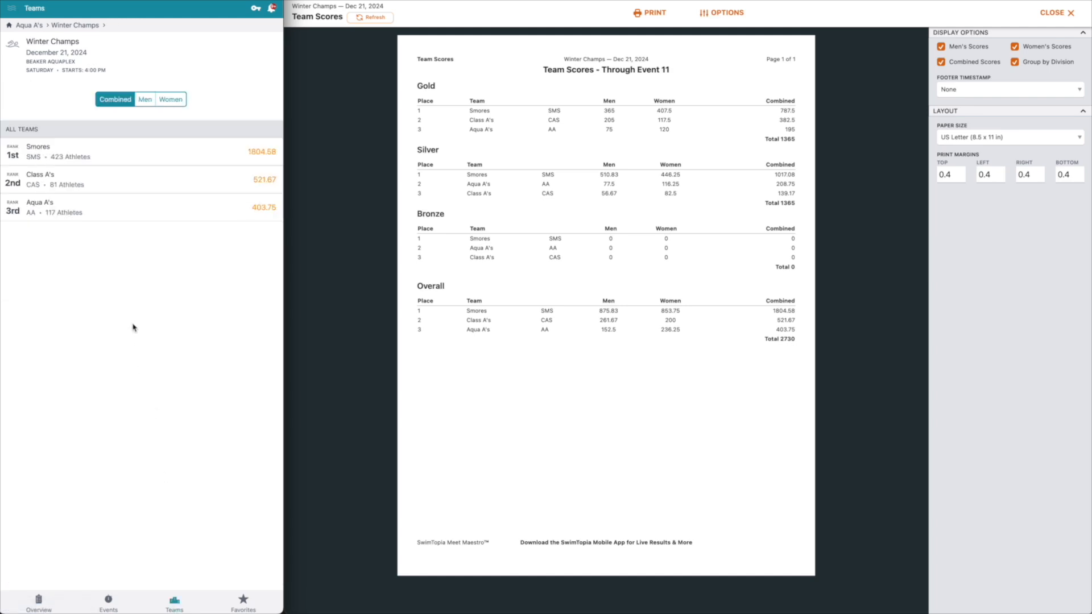